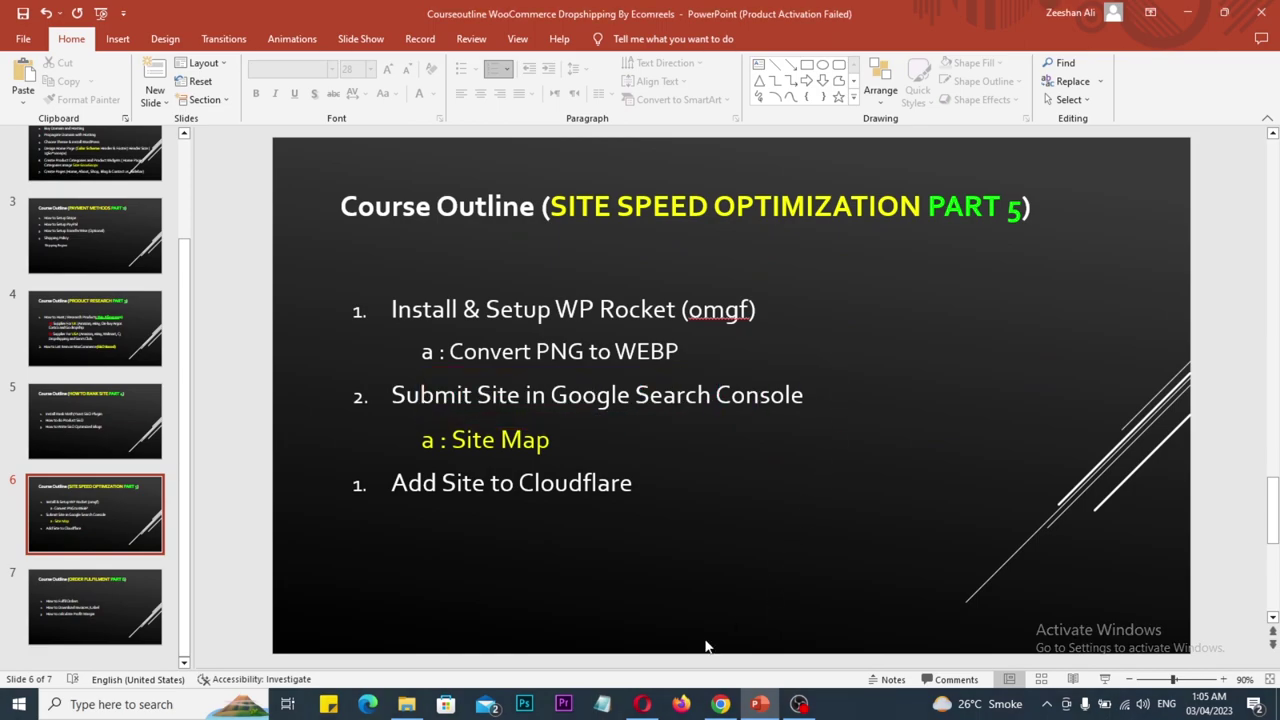
# - Switch to Opera and open Google Search Console from the search results, starting the property setup
pyautogui.click(643, 705)
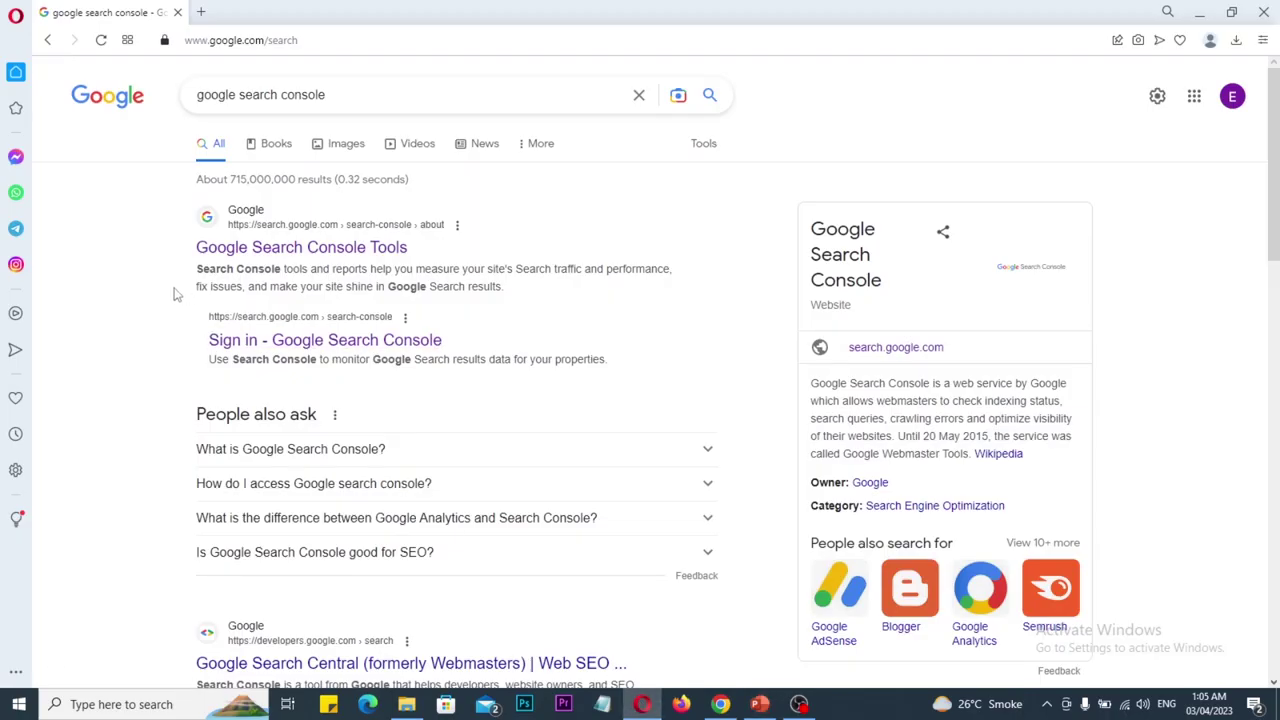
pyautogui.click(237, 252)
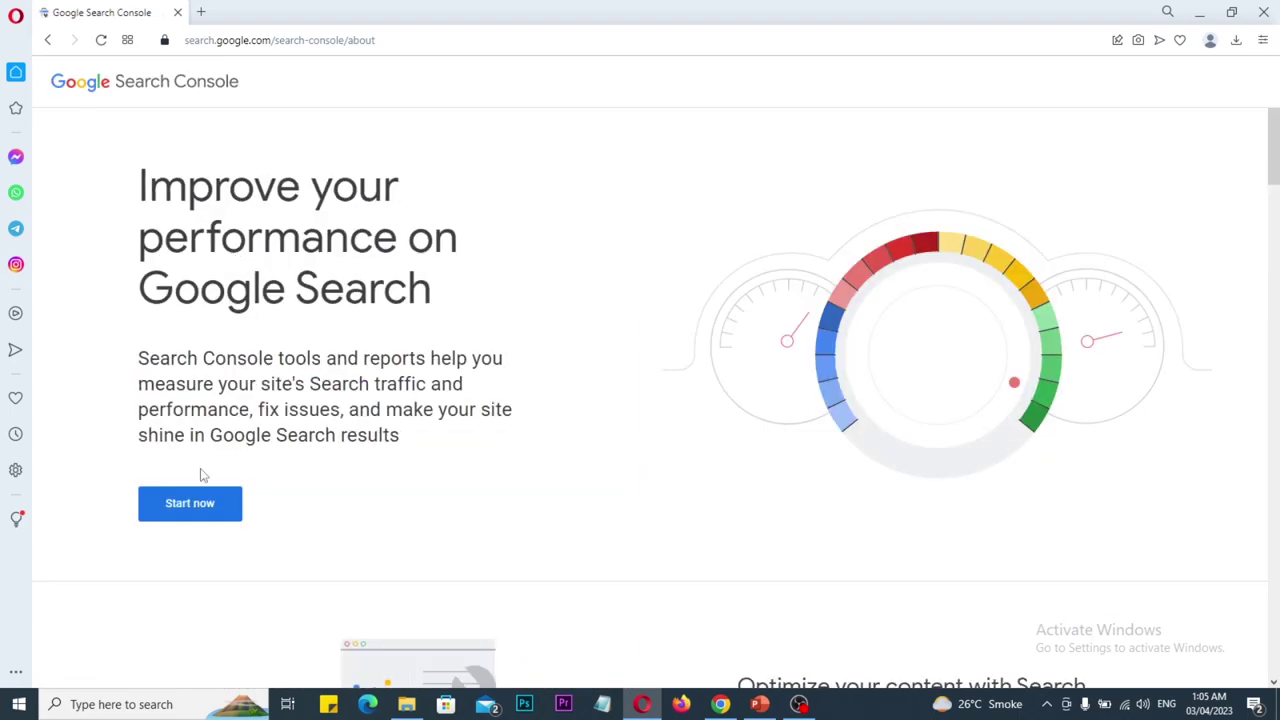
pyautogui.click(190, 512)
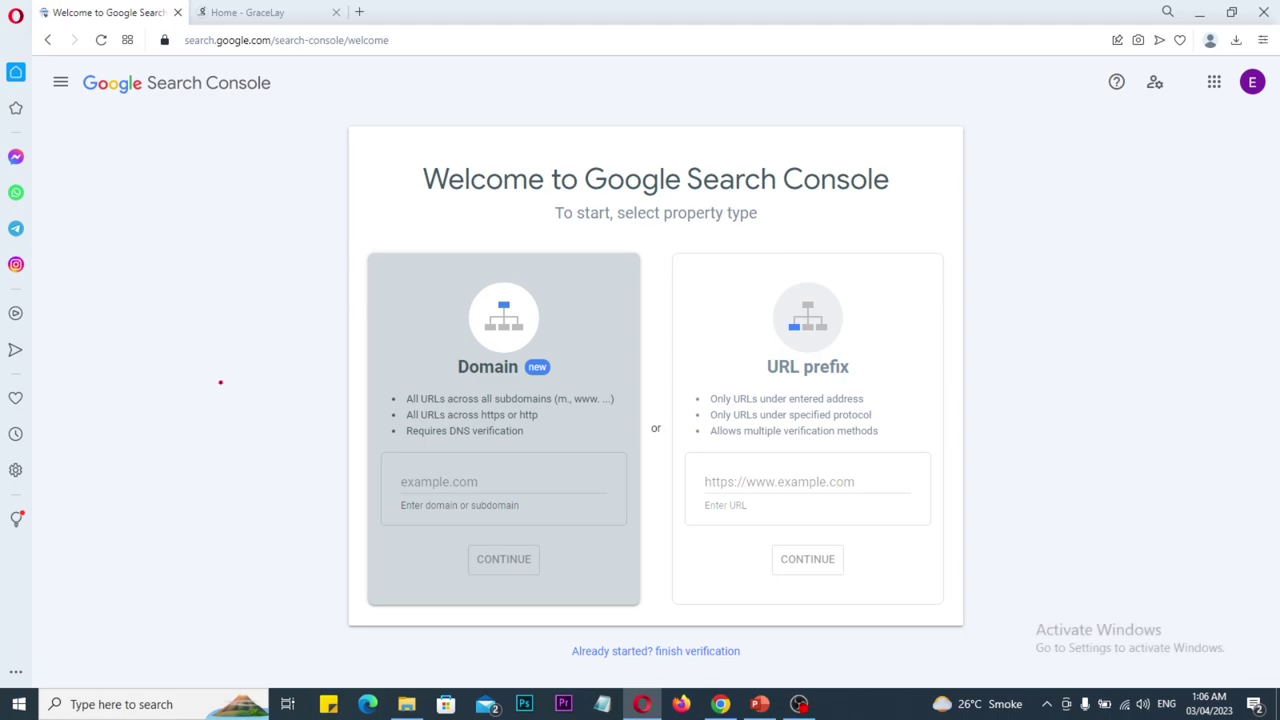
pyautogui.moveTo(352, 251)
pyautogui.mouseDown()
pyautogui.moveTo(614, 494)
pyautogui.moveTo(646, 607)
pyautogui.mouseUp()
pyautogui.moveTo(578, 356); pyautogui.dragTo(610, 345)
pyautogui.moveTo(722, 256)
pyautogui.mouseDown()
pyautogui.moveTo(860, 515)
pyautogui.moveTo(899, 621)
pyautogui.mouseUp()
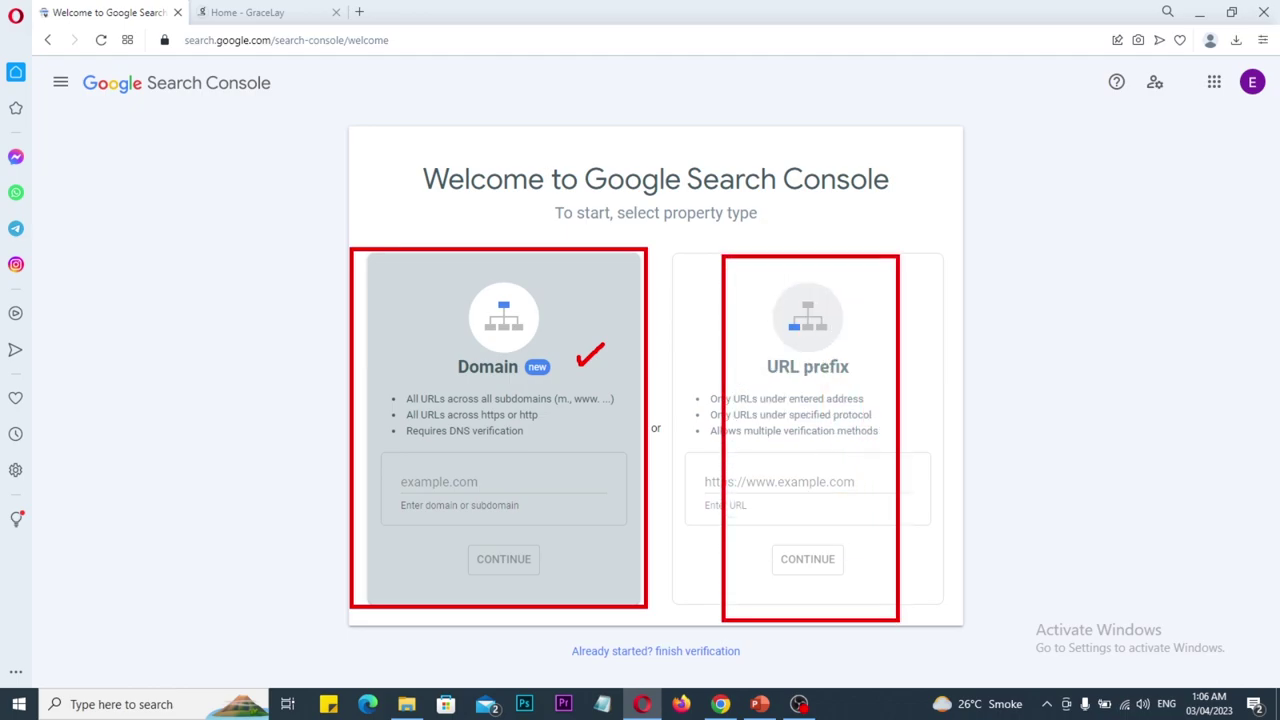
pyautogui.moveTo(547, 294); pyautogui.dragTo(582, 286)
pyautogui.moveTo(852, 319); pyautogui.dragTo(894, 308)
pyautogui.moveTo(883, 362)
pyautogui.mouseDown()
pyautogui.moveTo(897, 383)
pyautogui.moveTo(943, 352)
pyautogui.mouseUp()
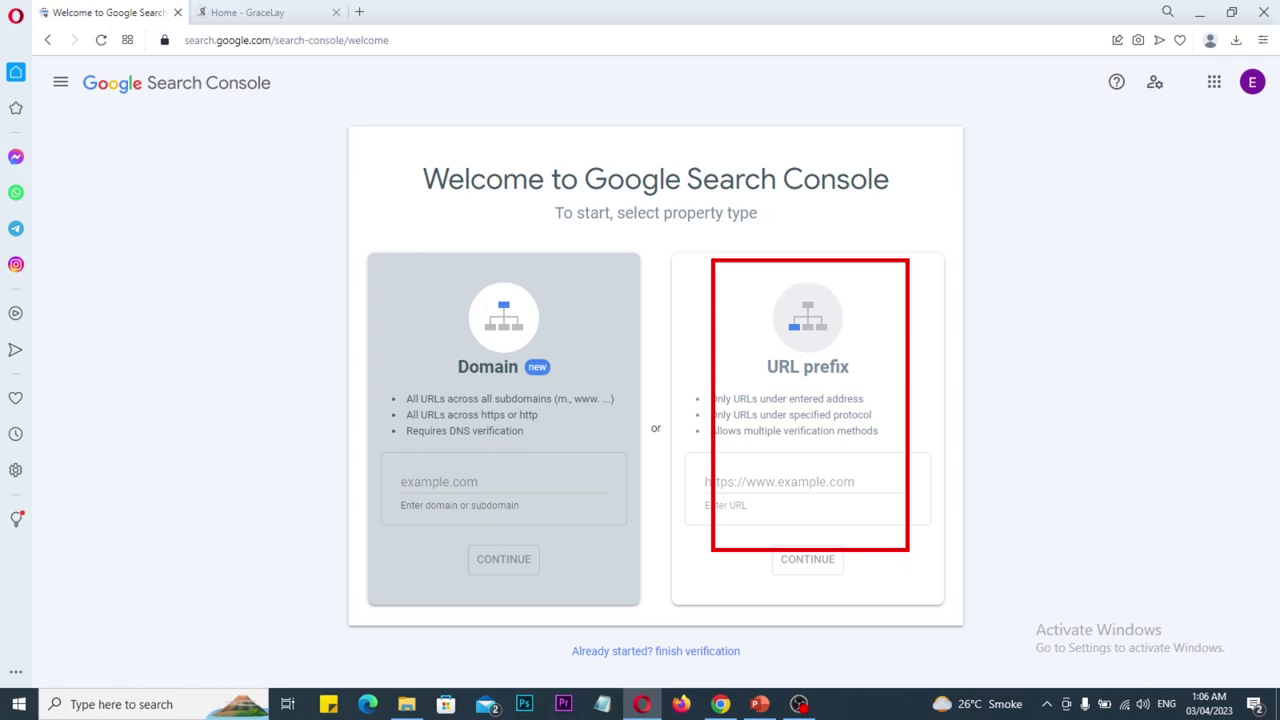
pyautogui.moveTo(889, 390)
pyautogui.mouseDown()
pyautogui.moveTo(895, 404)
pyautogui.moveTo(942, 370)
pyautogui.mouseUp()
pyautogui.click(245, 12)
pyautogui.click(310, 42)
pyautogui.hotkey('ctrl', 'c')
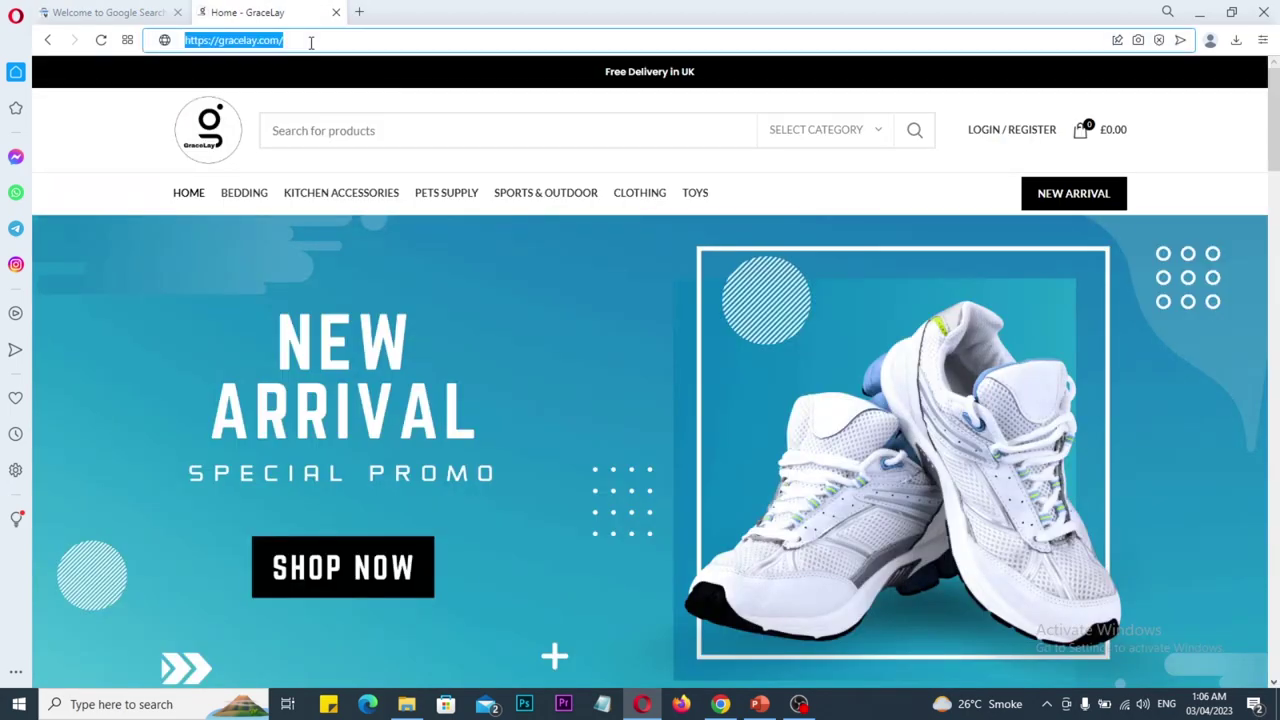
pyautogui.click(128, 12)
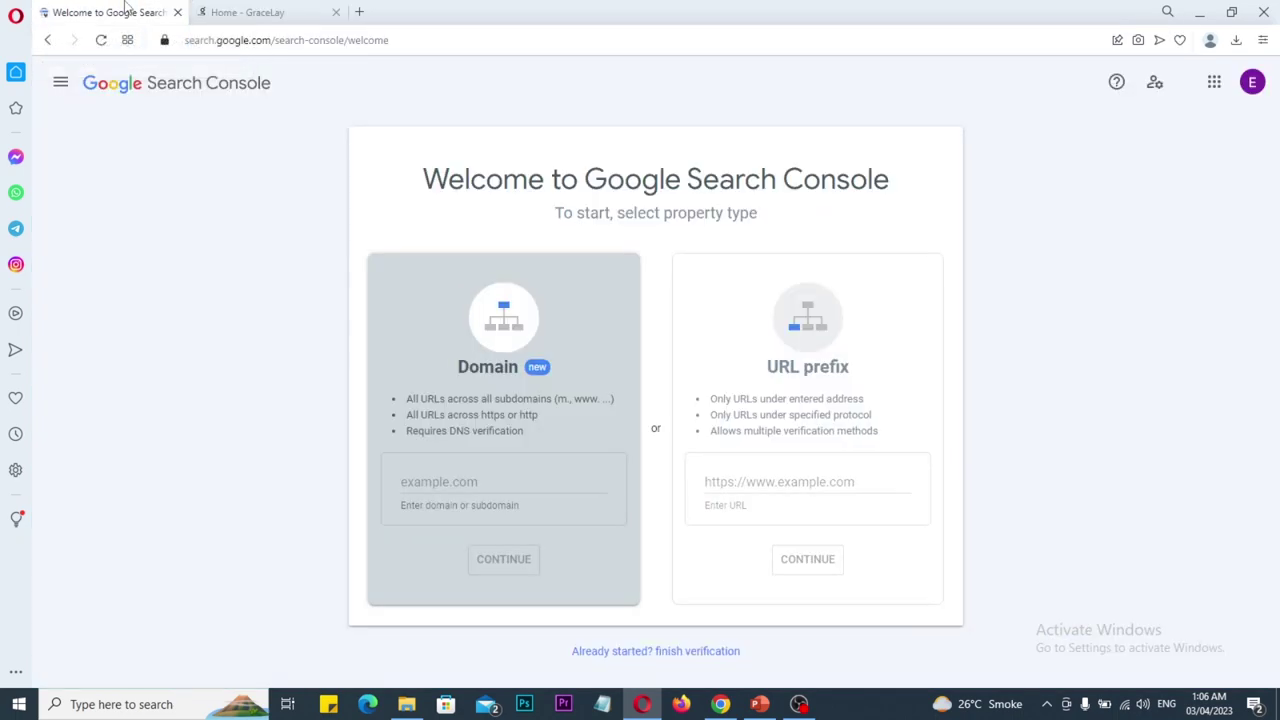
pyautogui.click(718, 483)
pyautogui.hotkey('ctrl', 'v')
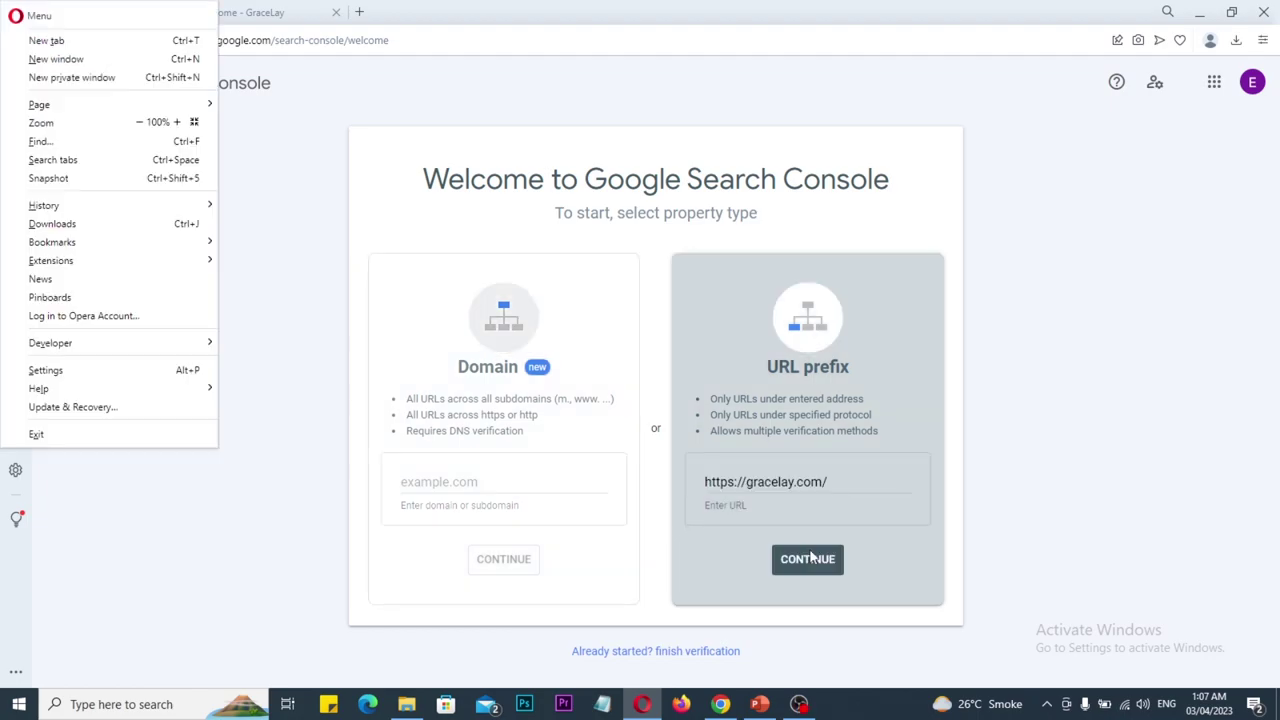
pyautogui.moveTo(750, 525); pyautogui.dragTo(858, 590)
pyautogui.press('Escape')
pyautogui.click(795, 566)
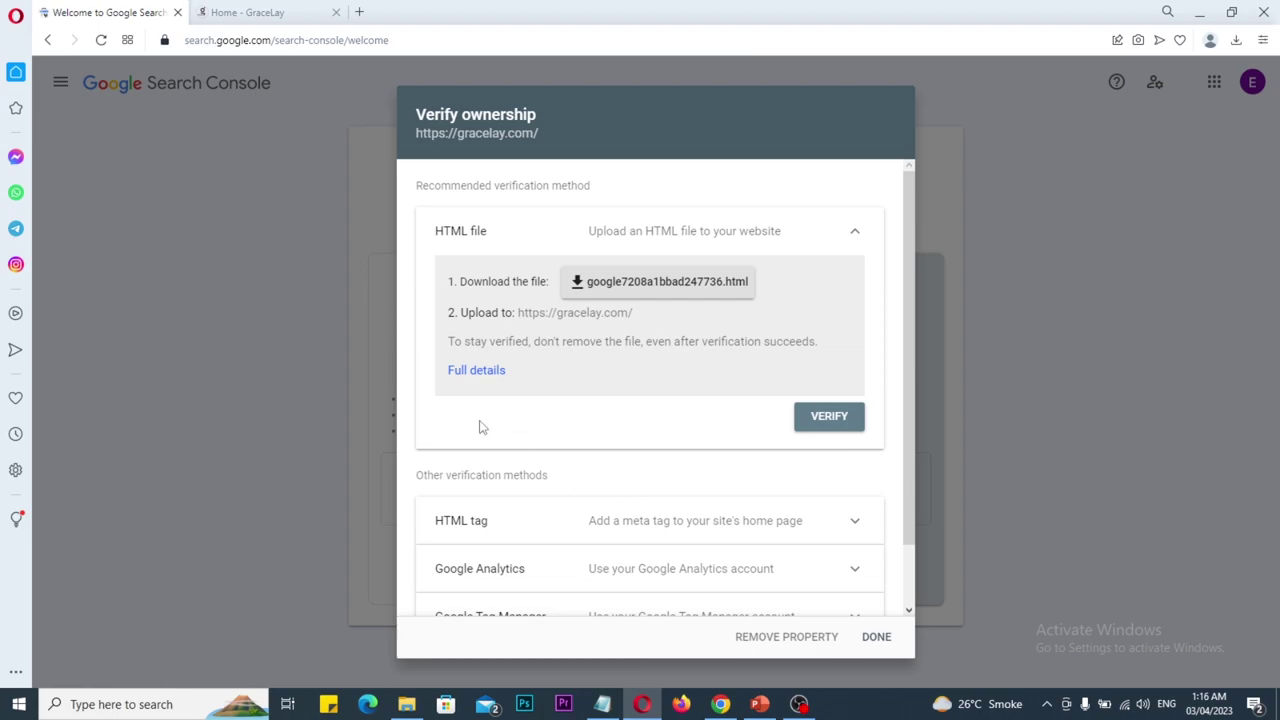
# - Expand the domain name provider verification method and copy its TXT record
pyautogui.scroll(-1, 480, 428)
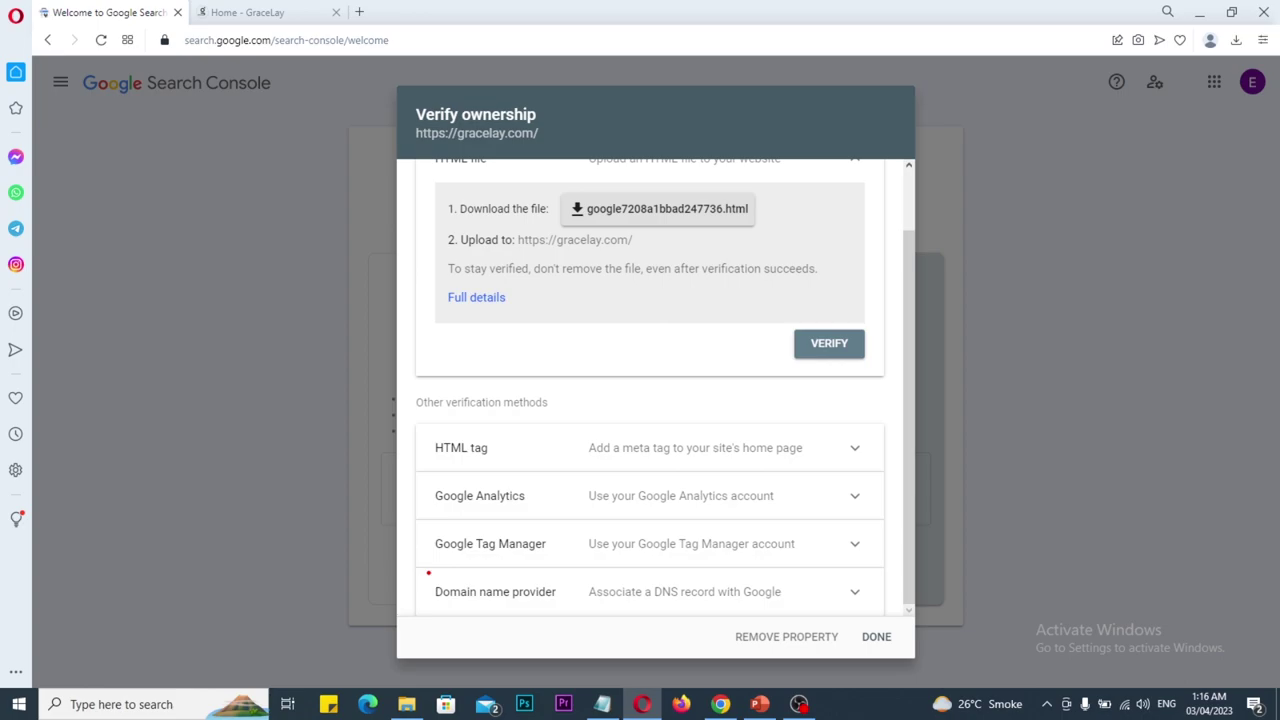
pyautogui.moveTo(427, 573)
pyautogui.mouseDown()
pyautogui.moveTo(566, 604)
pyautogui.moveTo(800, 610)
pyautogui.mouseUp()
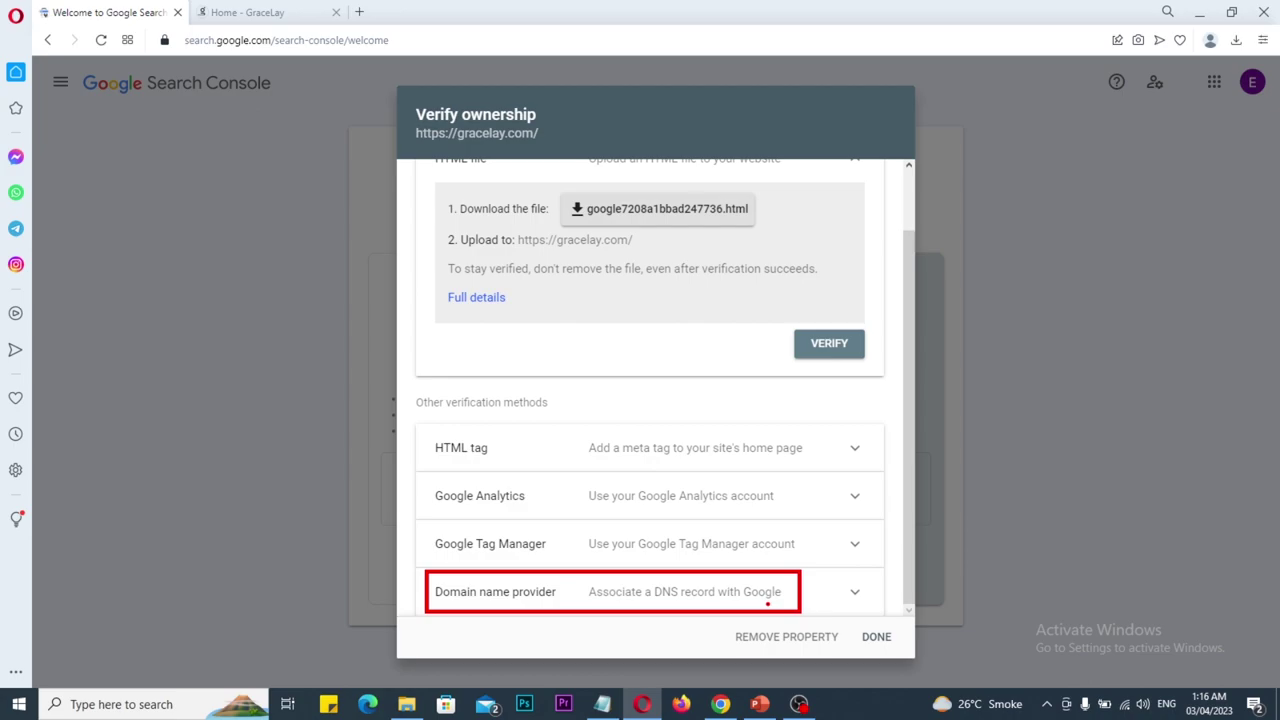
pyautogui.moveTo(771, 593); pyautogui.dragTo(821, 583)
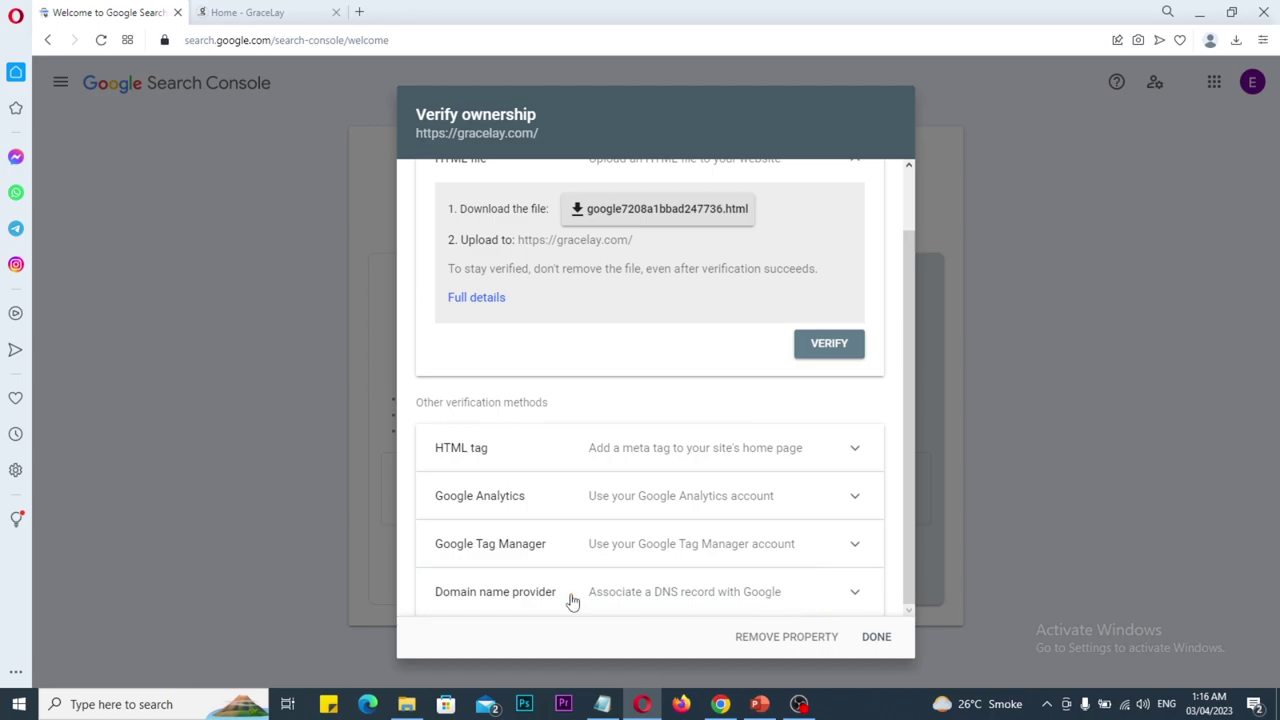
pyautogui.click(571, 598)
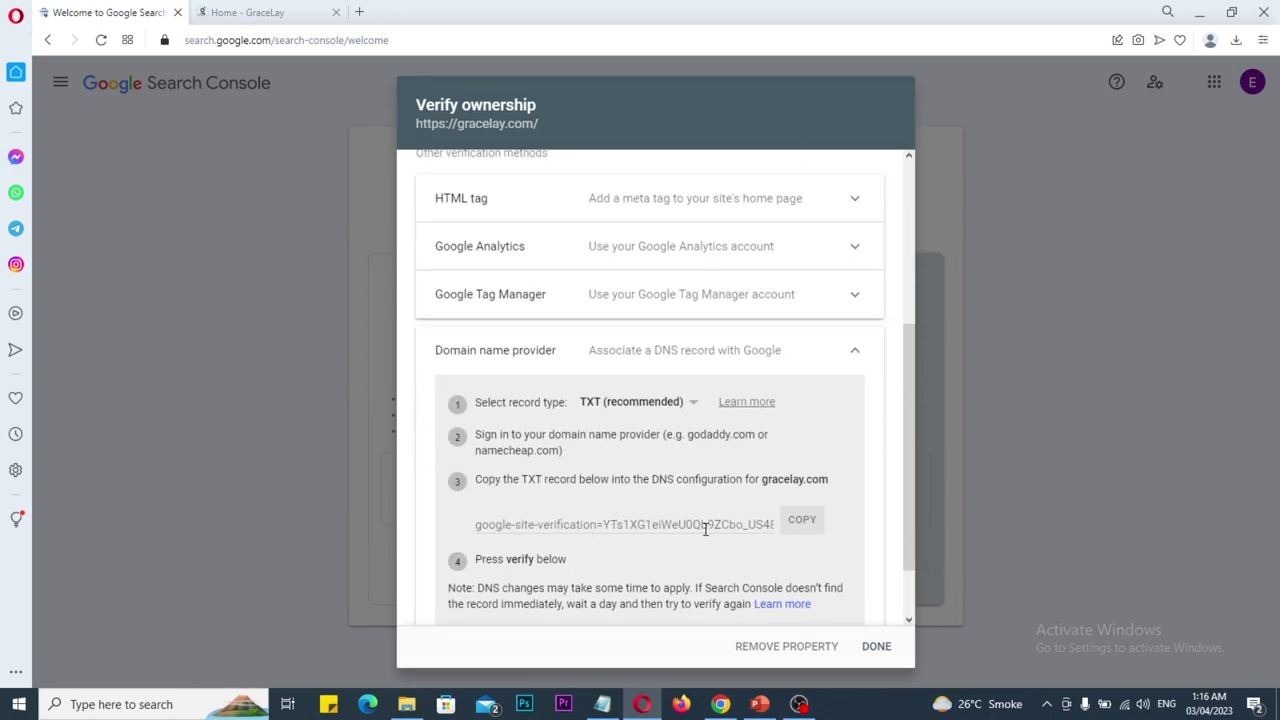
pyautogui.click(799, 533)
# - Expand the HTML tag verification method and copy its meta tag
pyautogui.scroll(2, 589, 505)
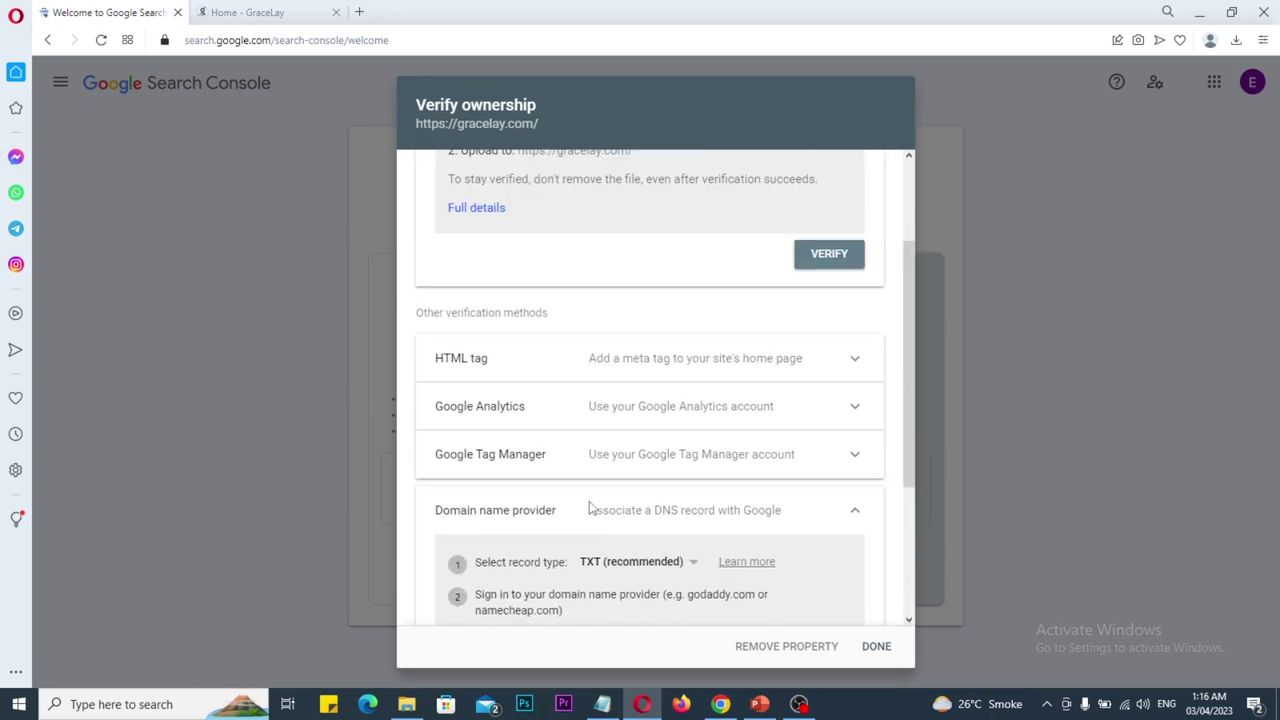
pyautogui.click(612, 361)
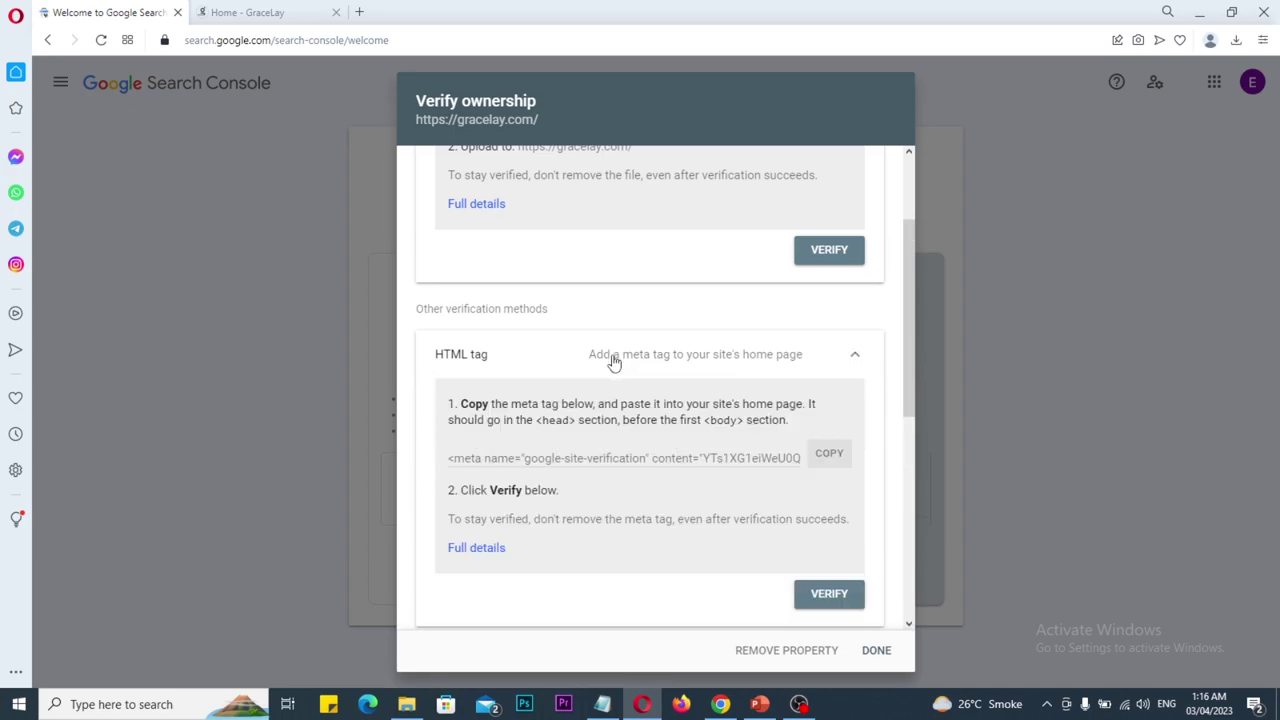
pyautogui.click(831, 458)
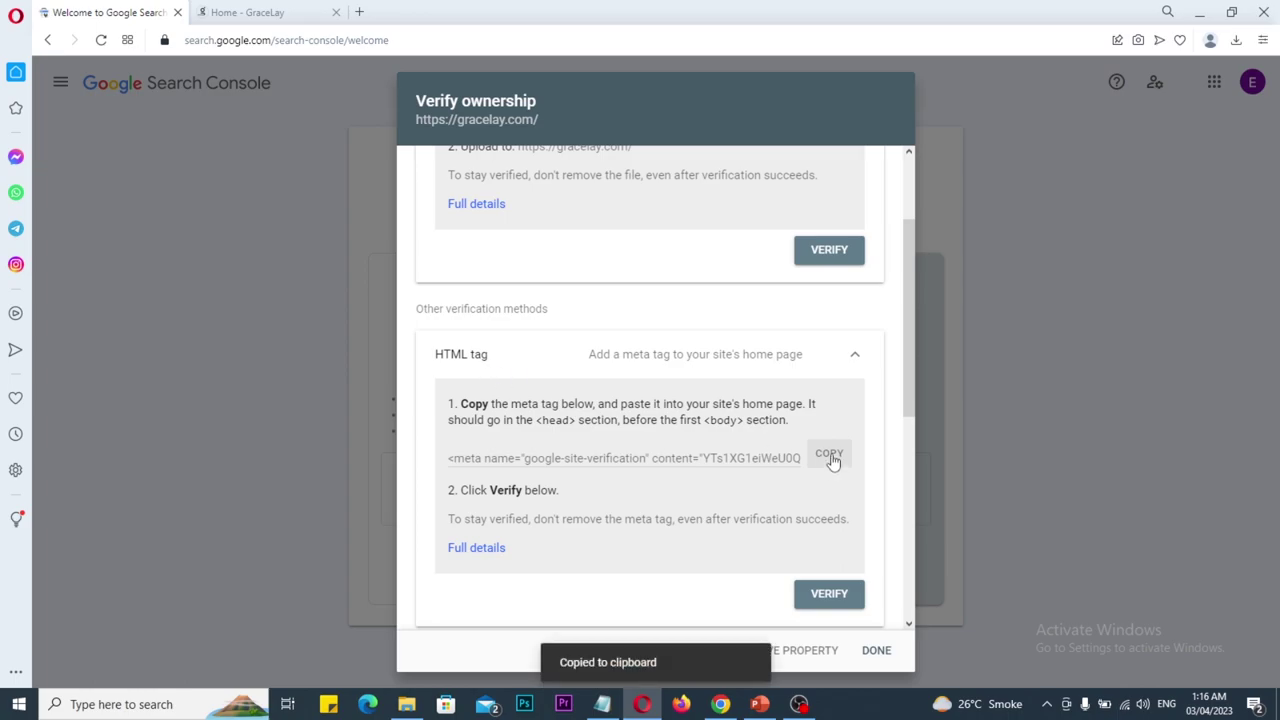
# - Switch to Chrome and open header.php from Gracelay/wp-content/themes/woodmart in the Code Editor
pyautogui.click(720, 704)
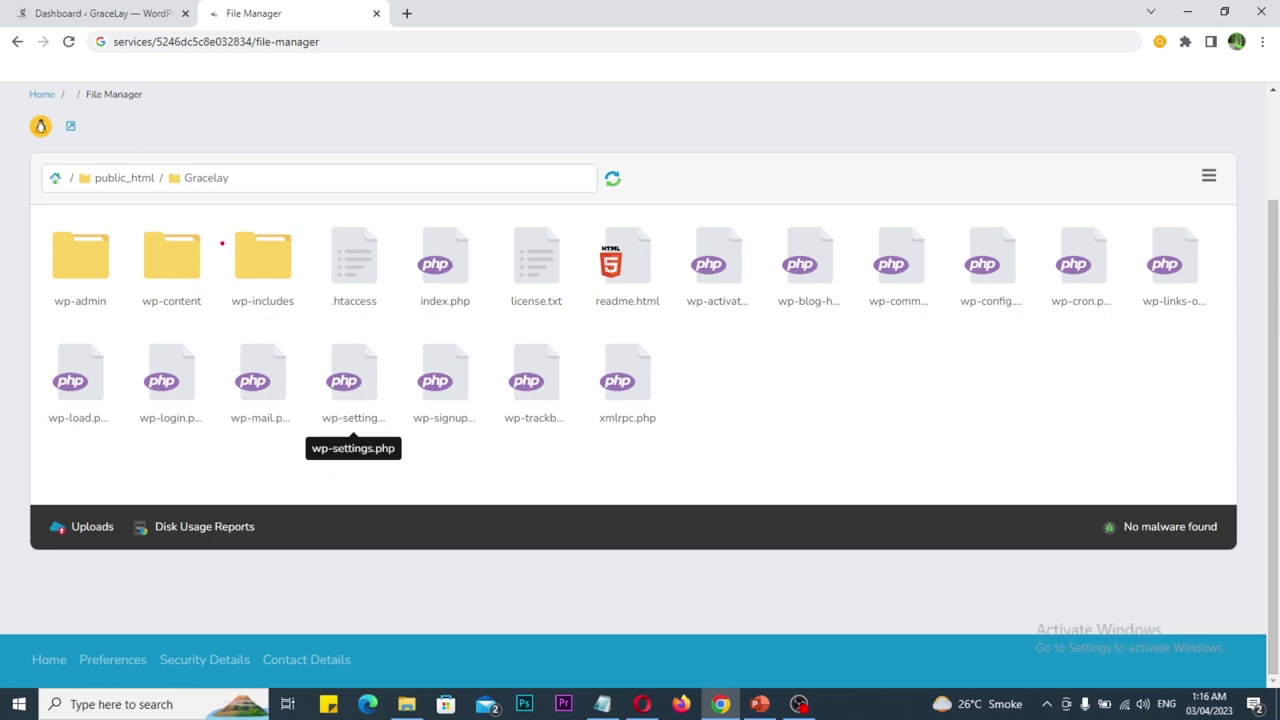
pyautogui.moveTo(170, 157)
pyautogui.mouseDown()
pyautogui.moveTo(235, 195)
pyautogui.moveTo(292, 158)
pyautogui.mouseUp()
pyautogui.moveTo(125, 217); pyautogui.dragTo(220, 316)
pyautogui.press('Escape')
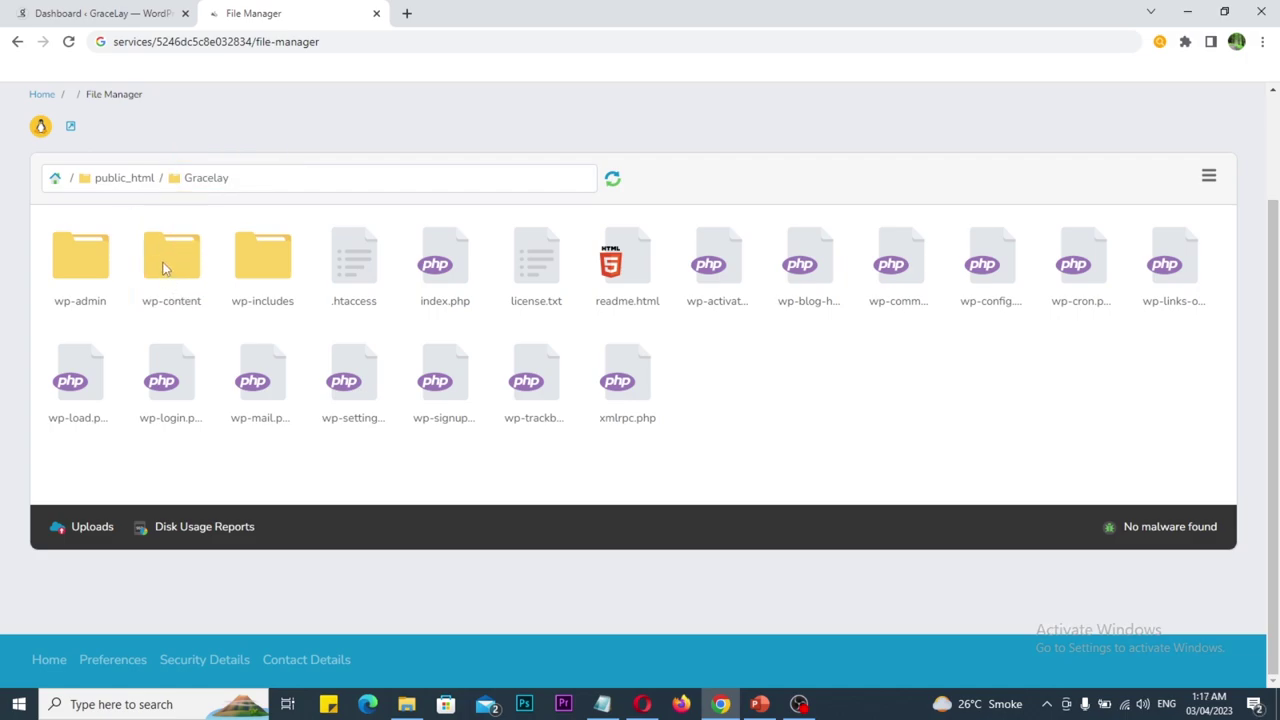
pyautogui.click(165, 268)
pyautogui.doubleClick(165, 268)
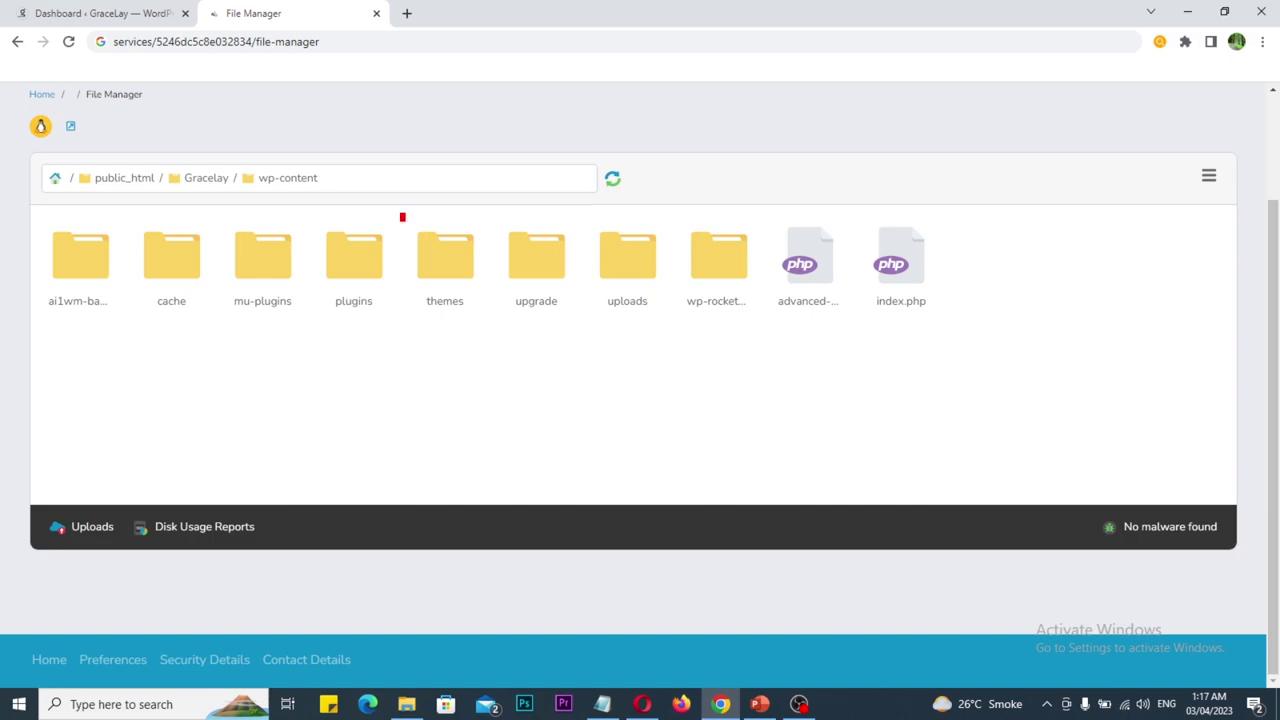
pyautogui.doubleClick(445, 270)
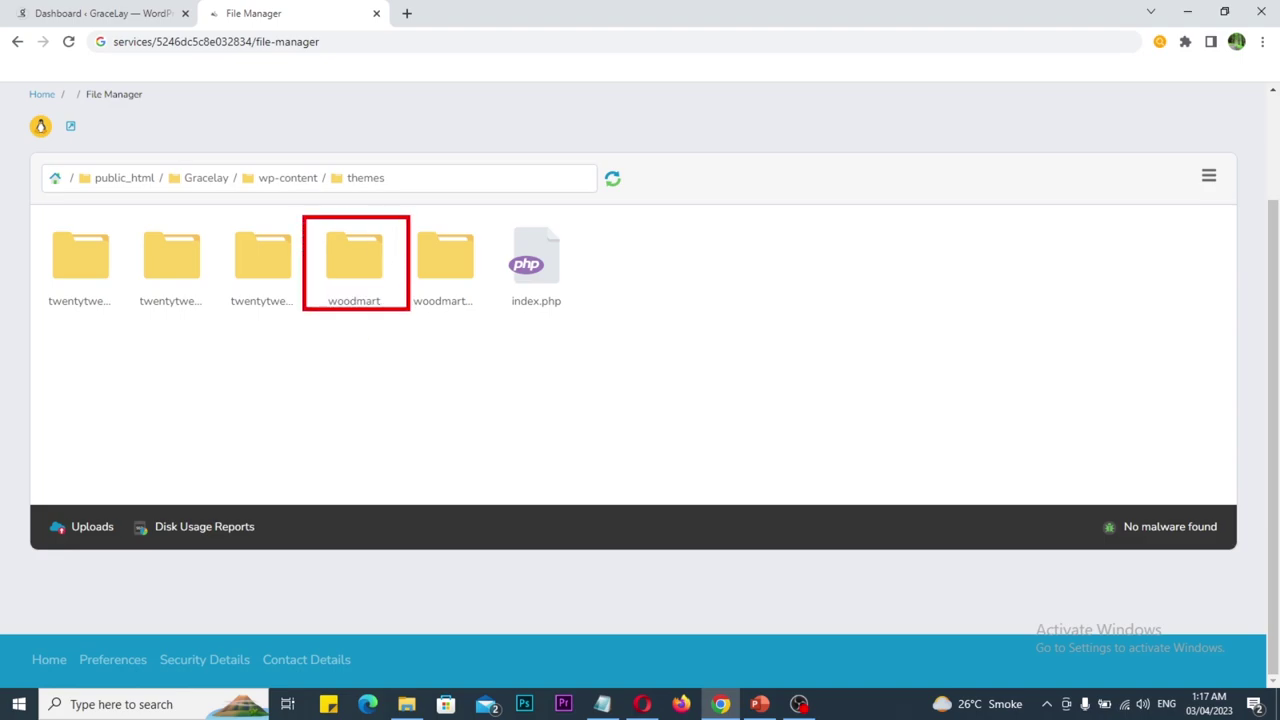
pyautogui.doubleClick(338, 274)
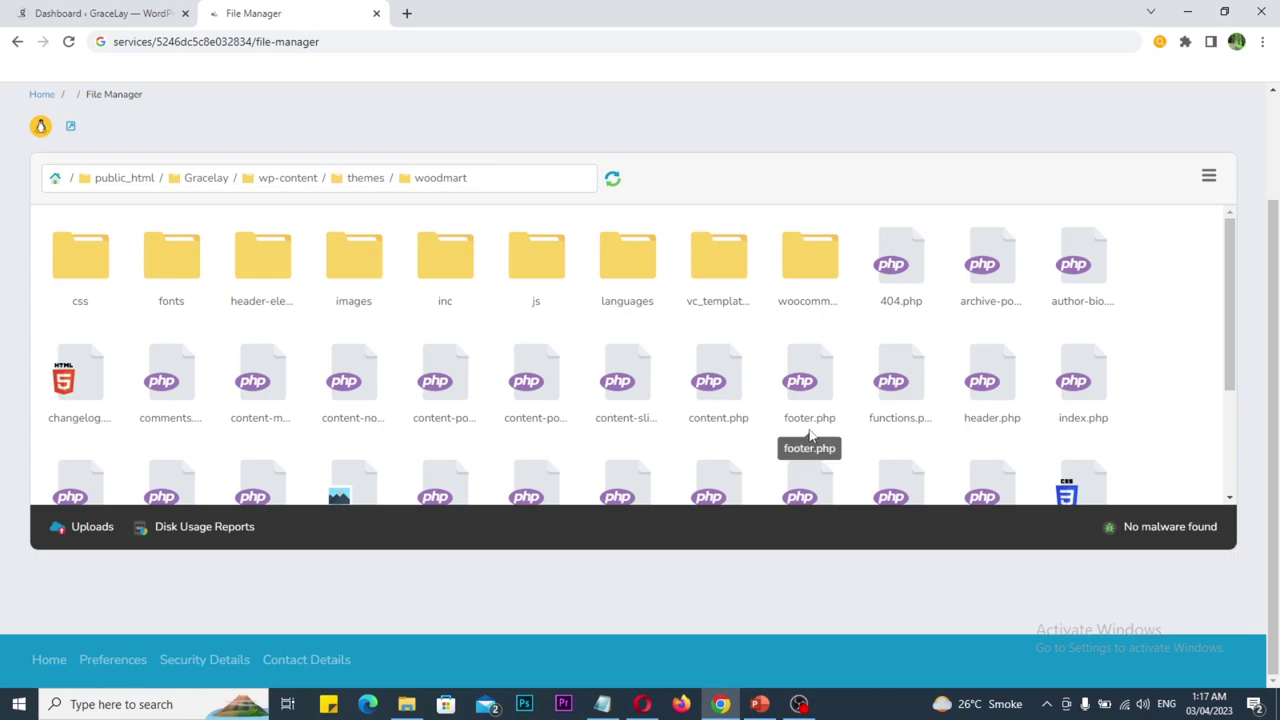
pyautogui.rightClick(987, 370)
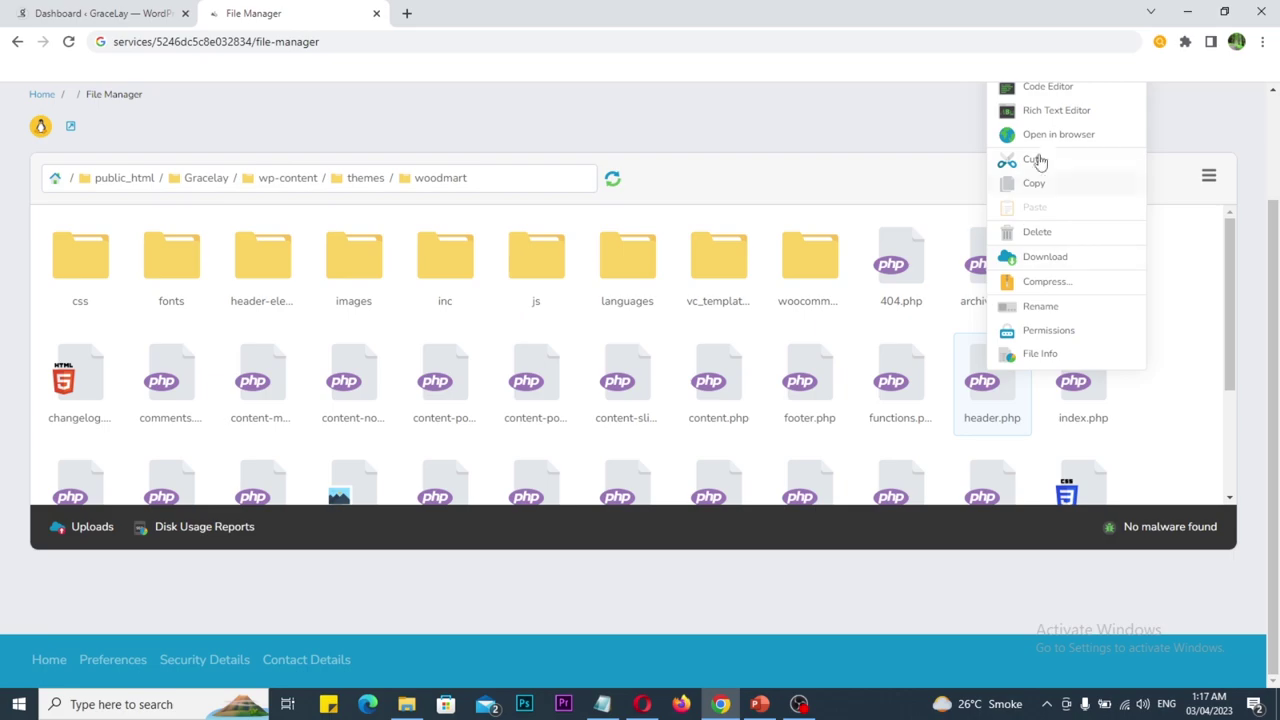
pyautogui.click(1043, 92)
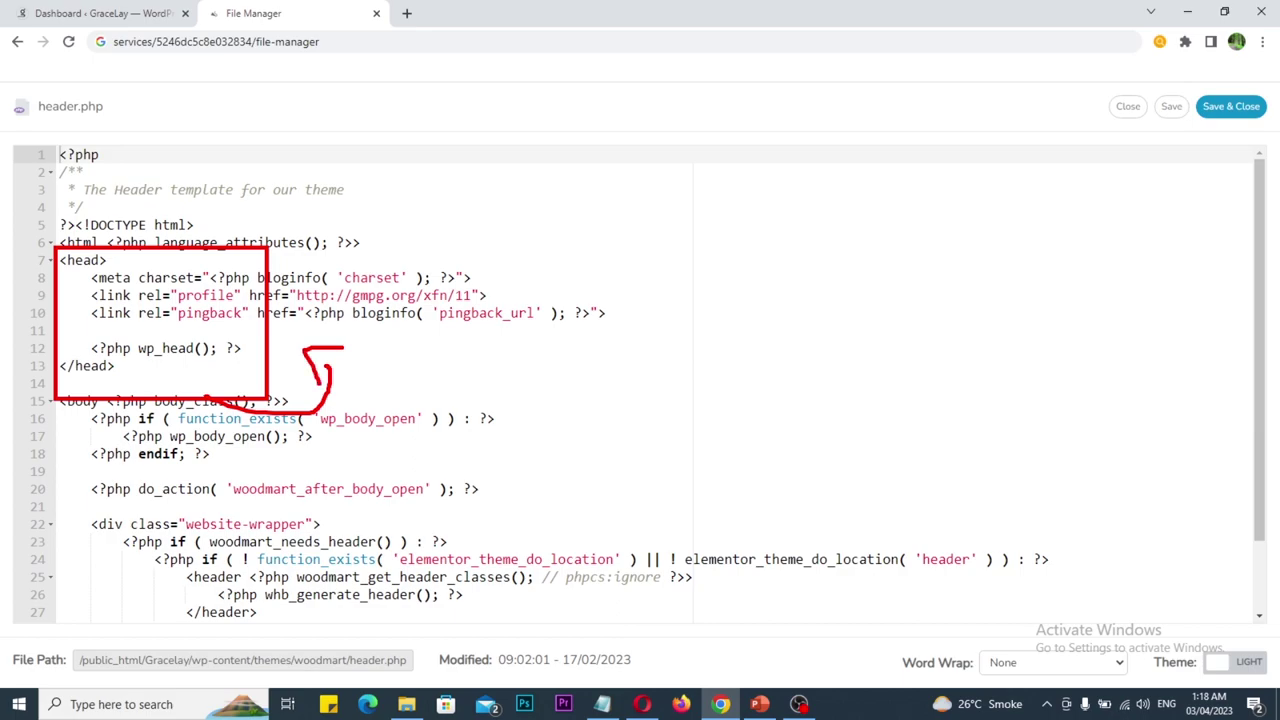
# - Paste the Google site-verification meta tag on a new line directly below the opening head tag, then save and close header.php
pyautogui.click(127, 258)
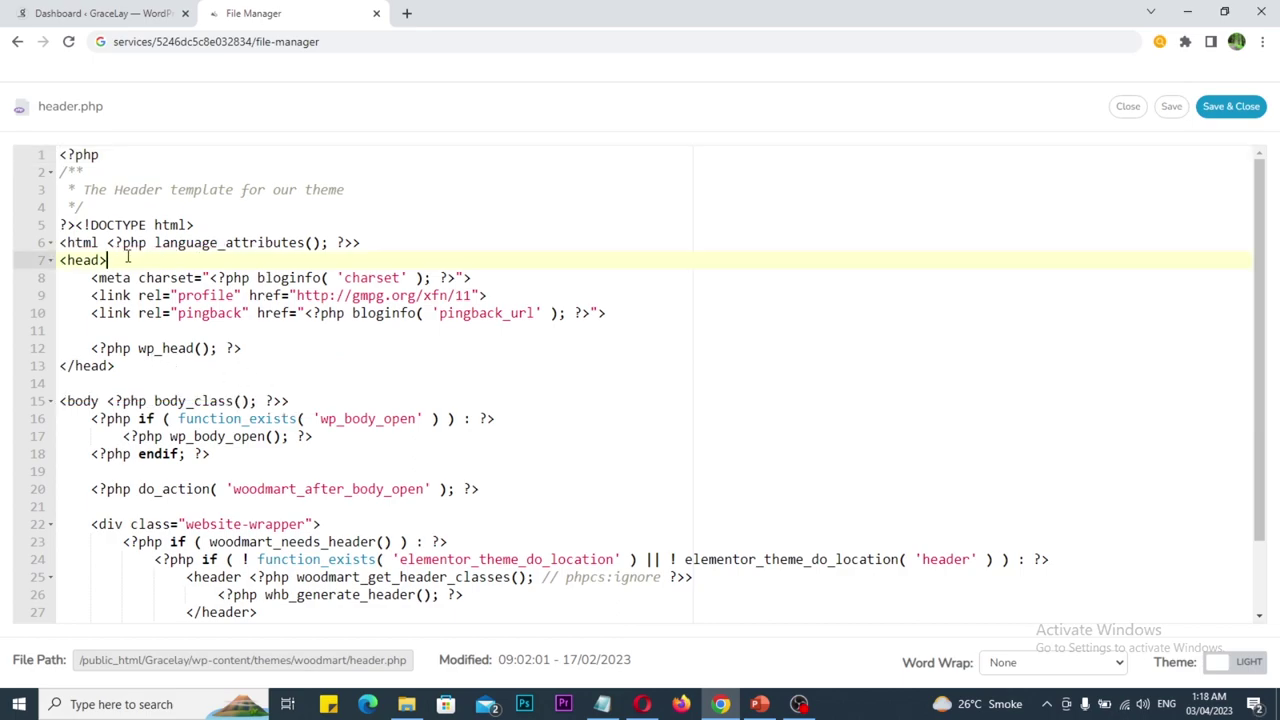
pyautogui.press('Return')
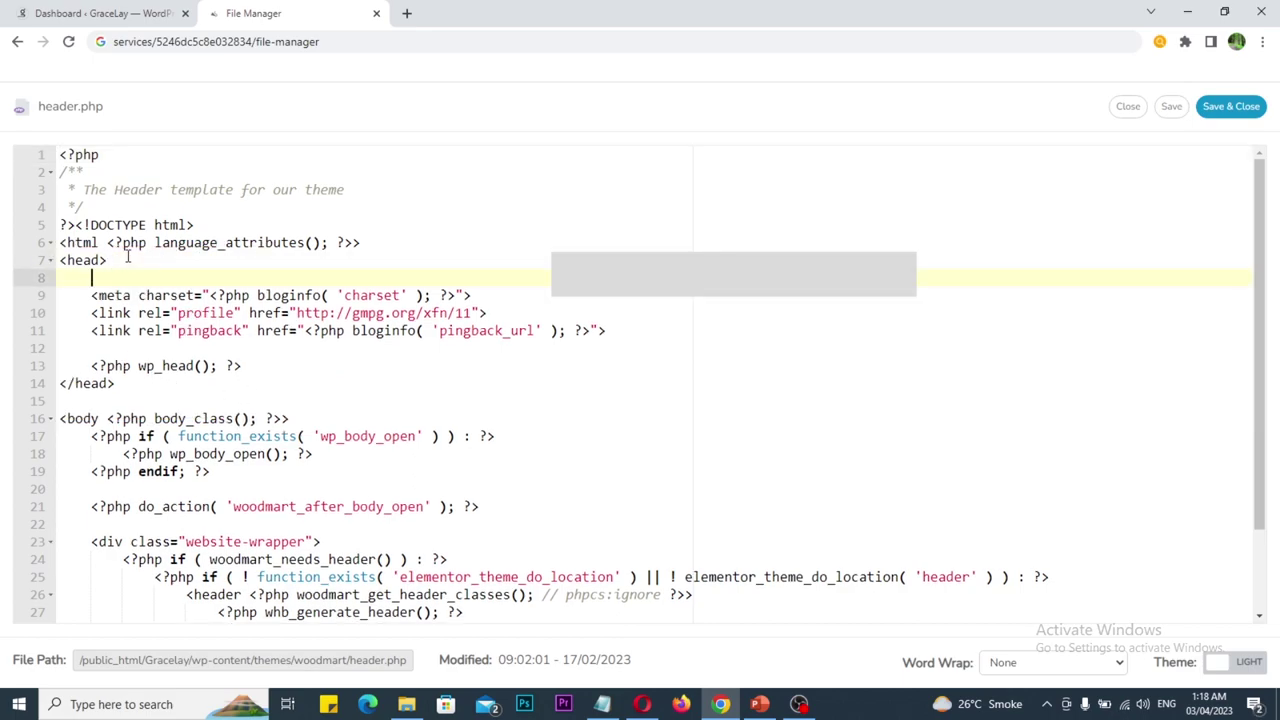
pyautogui.hotkey('ctrl', 'v')
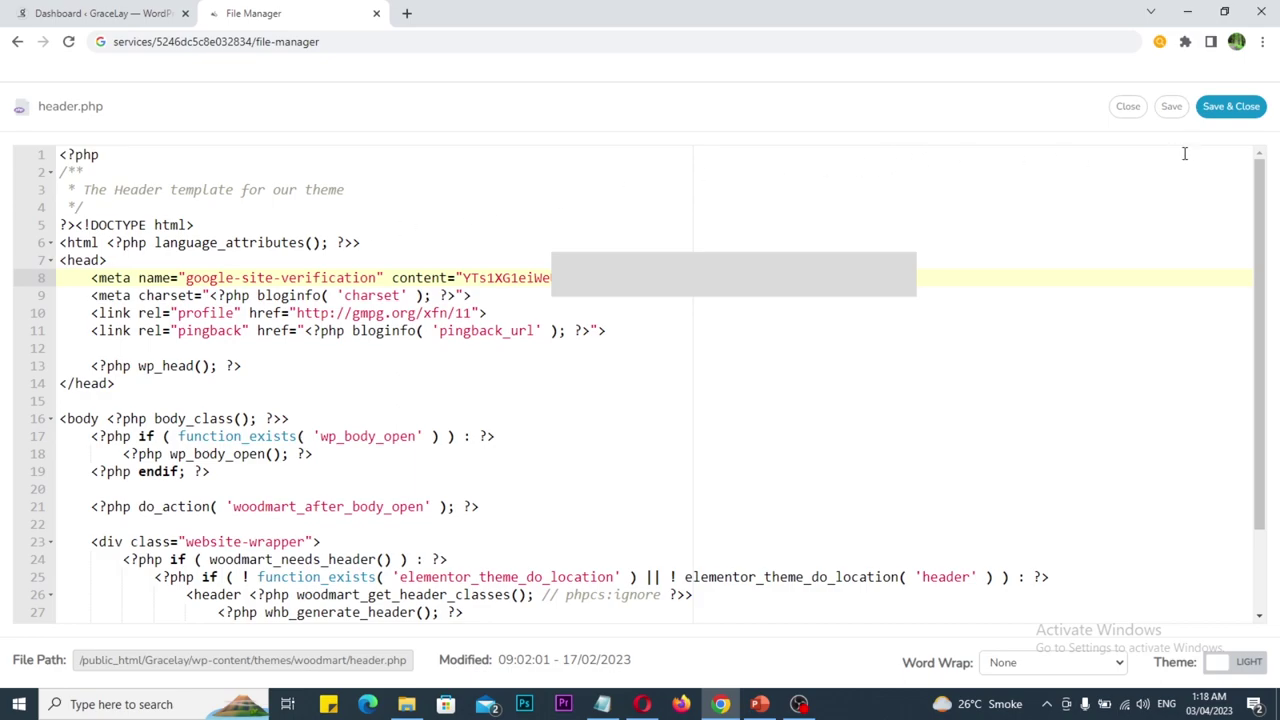
pyautogui.click(1221, 110)
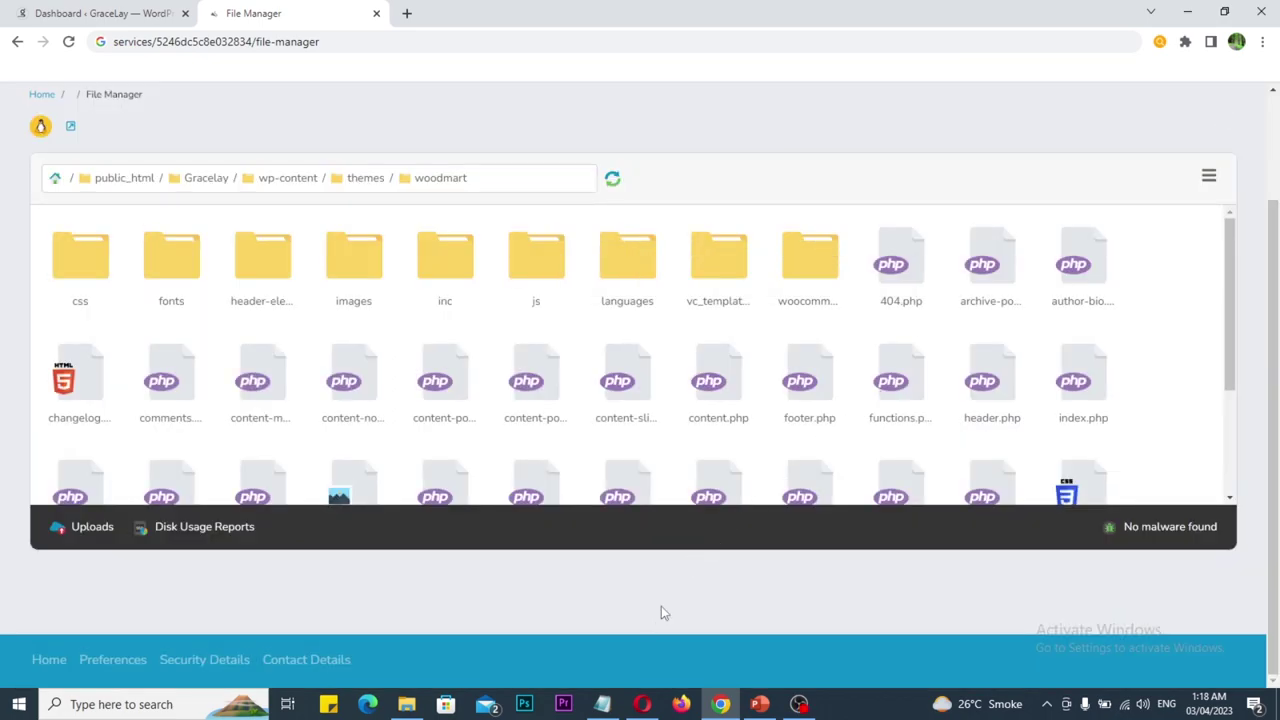
# - Switch back to Opera and verify ownership of gracelay.com with the HTML tag method
pyautogui.click(642, 704)
pyautogui.scroll(-5, 586, 450)
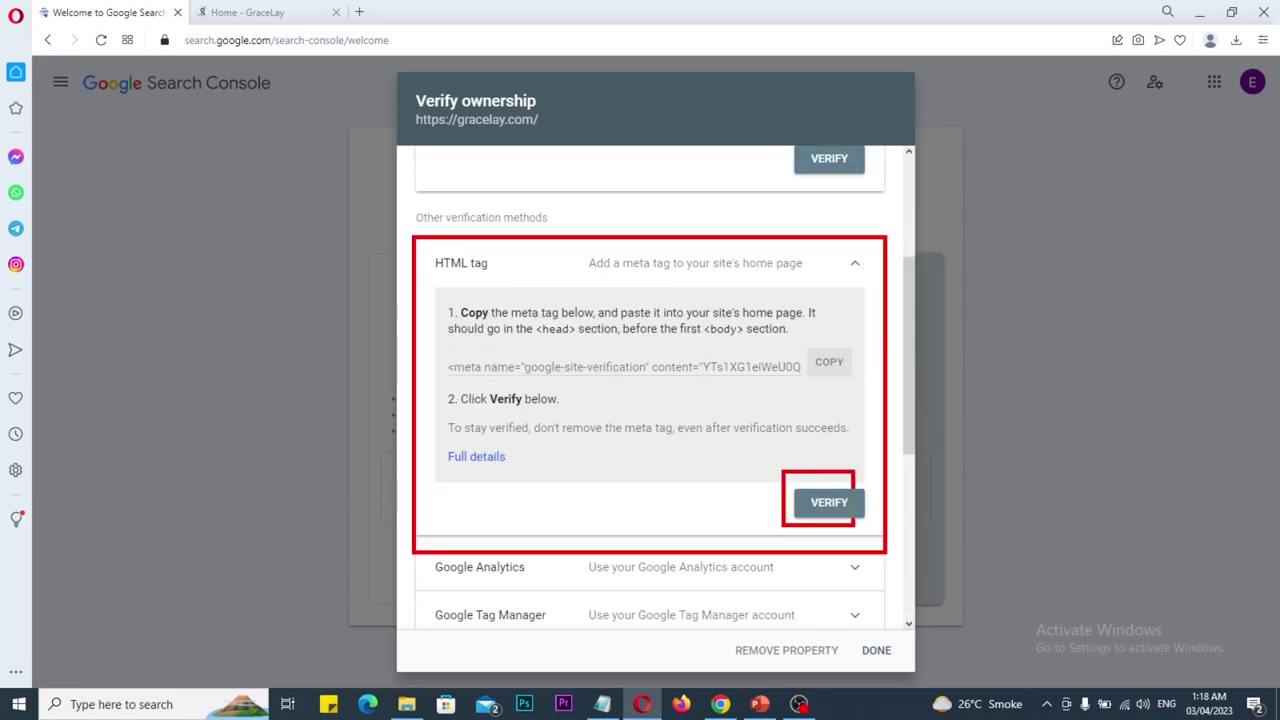
pyautogui.click(829, 503)
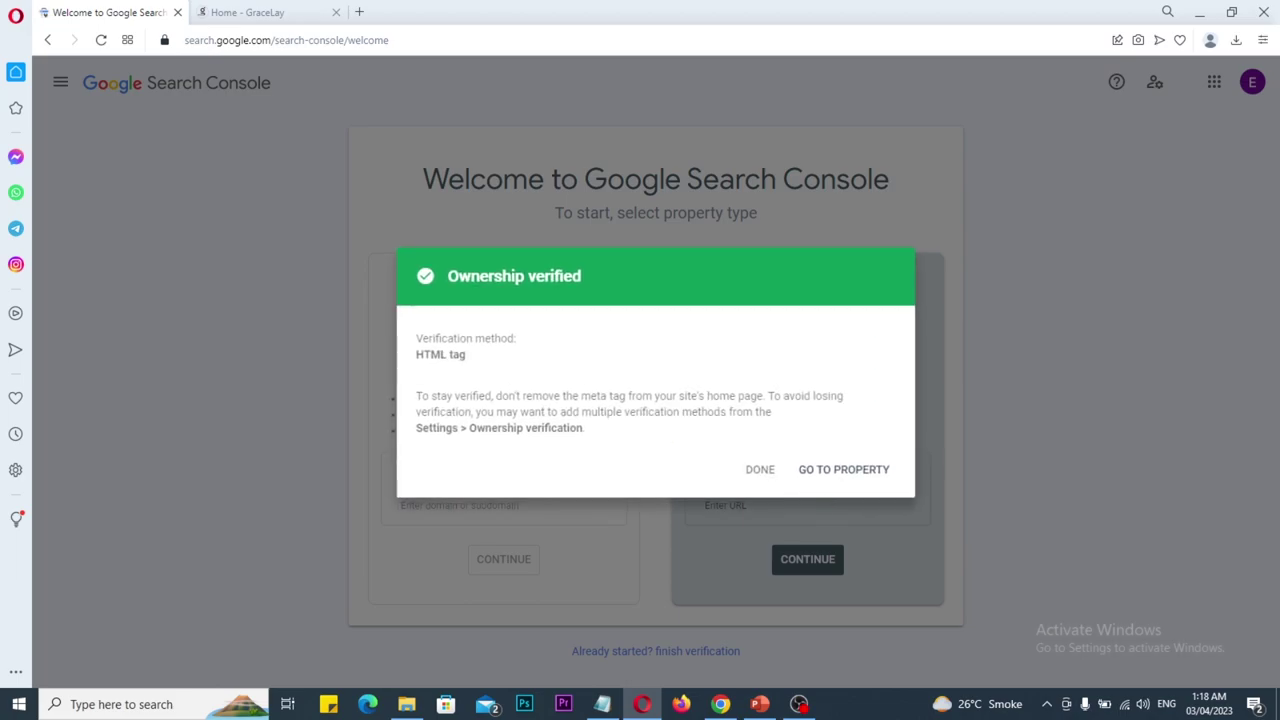
# - Go to the verified property and dismiss the Search Console welcome dialog and the Overview tip
pyautogui.moveTo(410, 241)
pyautogui.mouseDown()
pyautogui.moveTo(544, 300)
pyautogui.moveTo(622, 315)
pyautogui.moveTo(598, 326)
pyautogui.moveTo(631, 343)
pyautogui.mouseUp()
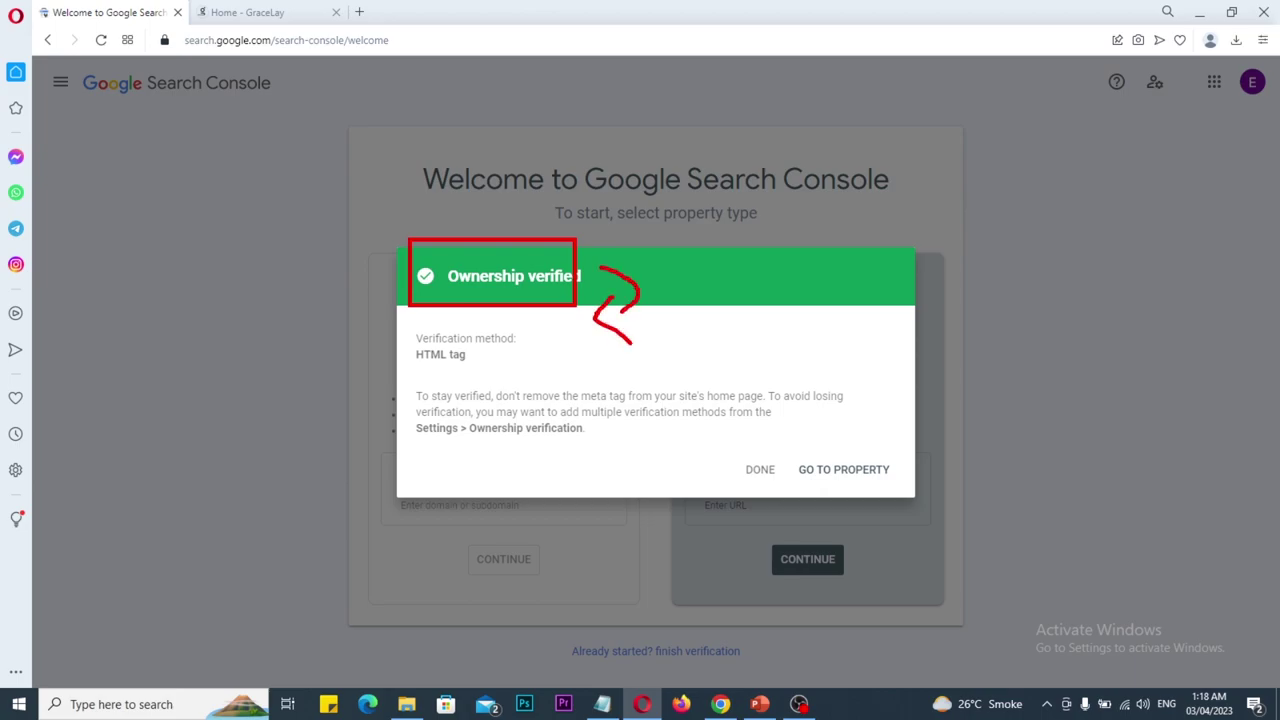
pyautogui.moveTo(779, 438); pyautogui.dragTo(899, 494)
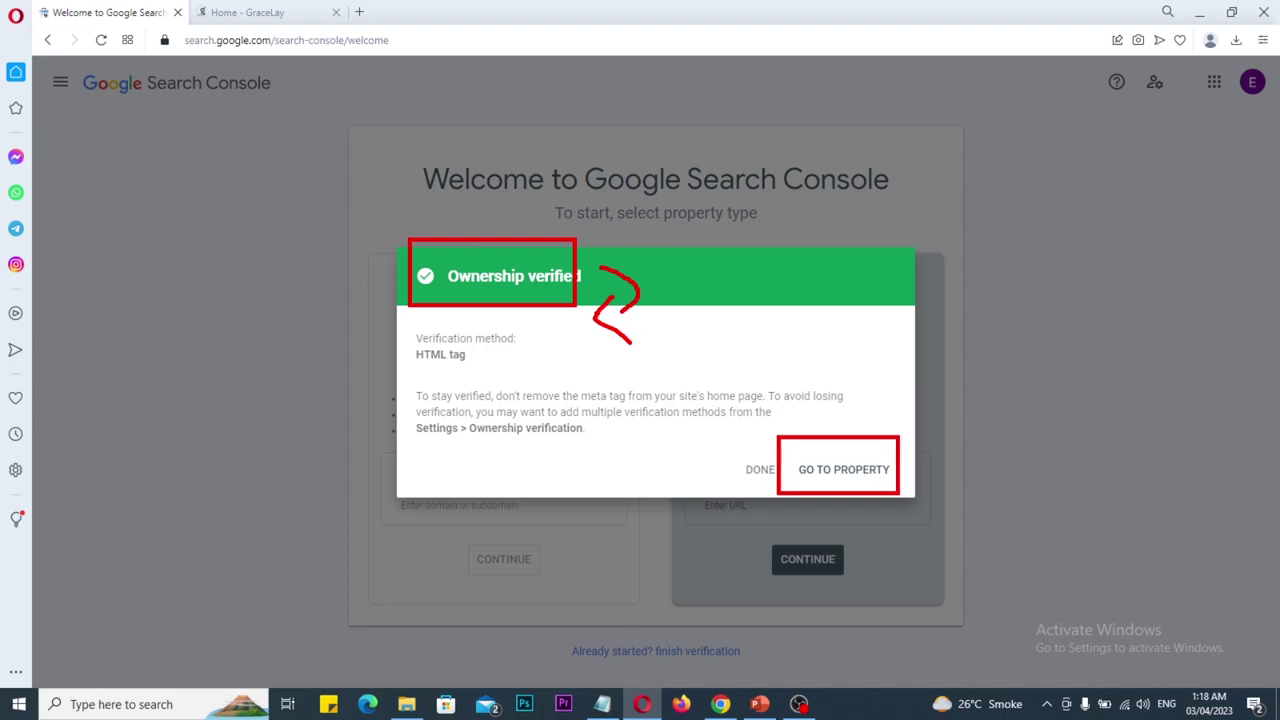
pyautogui.click(838, 470)
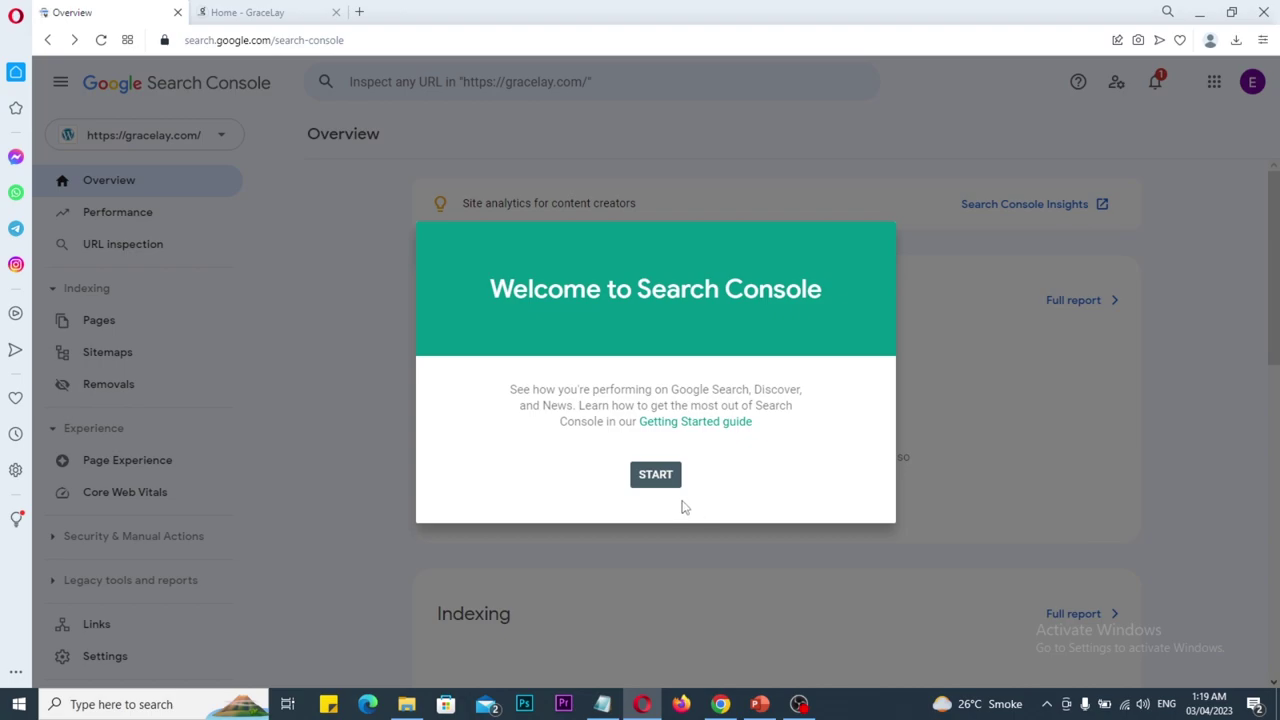
pyautogui.moveTo(443, 239); pyautogui.dragTo(856, 533)
pyautogui.moveTo(839, 447); pyautogui.dragTo(896, 422)
pyautogui.click(652, 478)
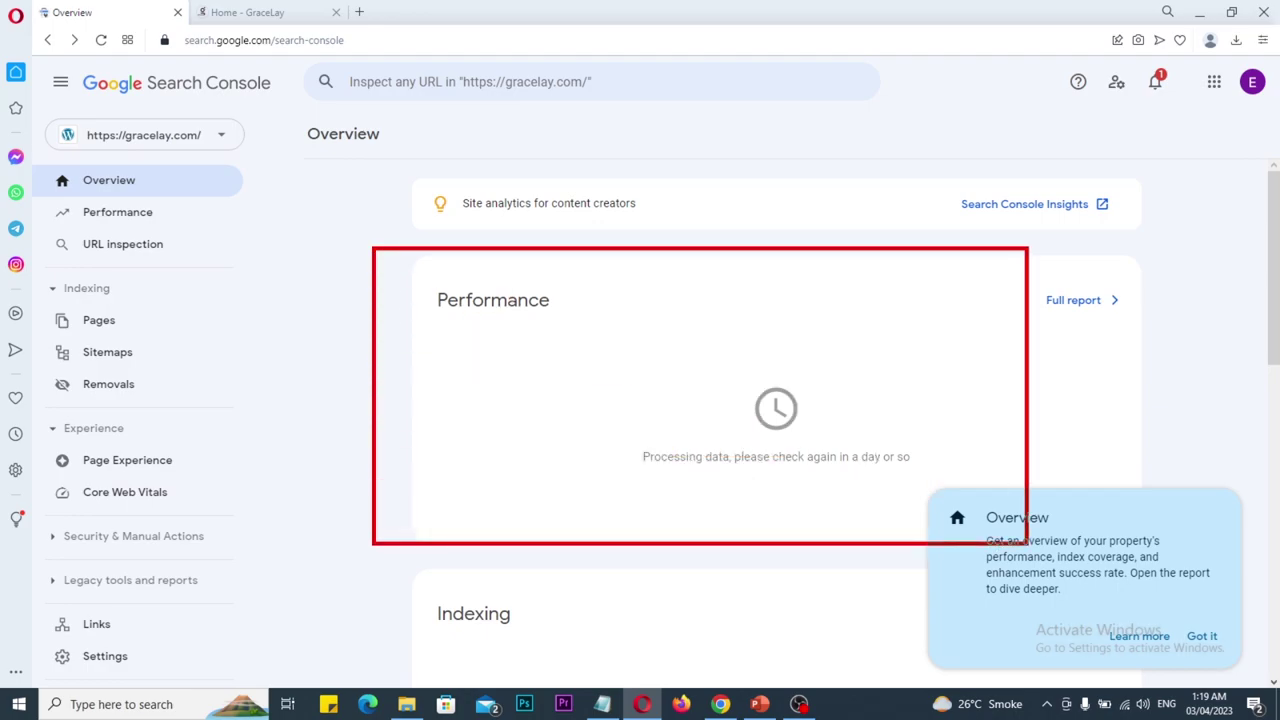
pyautogui.click(1200, 636)
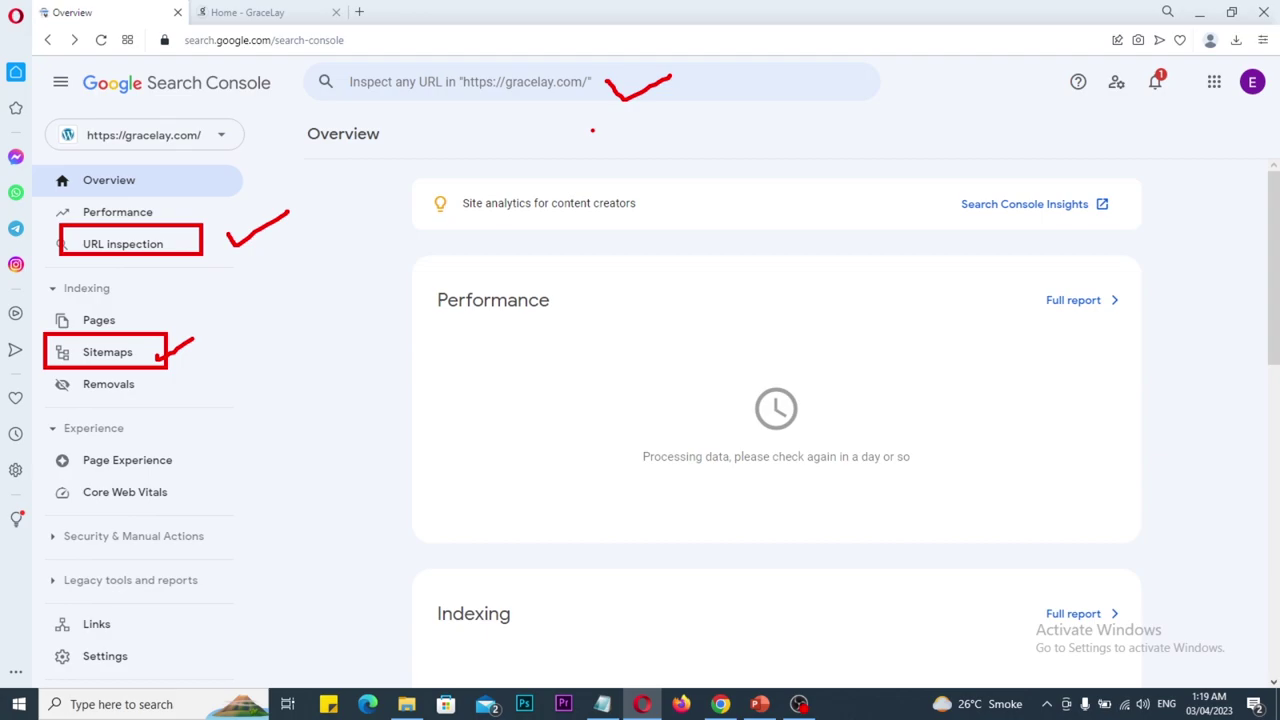
# - Open the Mens Hooded Plain Tracksuit product page on the GraceLay store and copy its URL
pyautogui.click(250, 12)
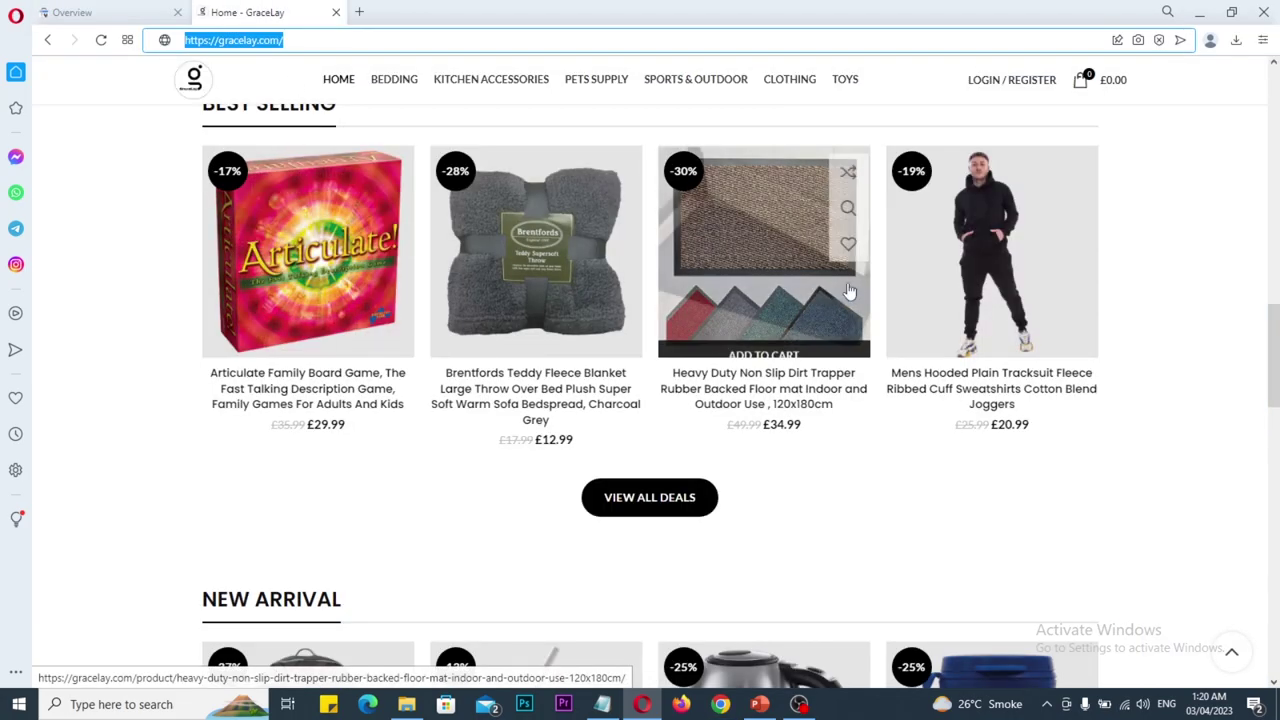
pyautogui.click(955, 245)
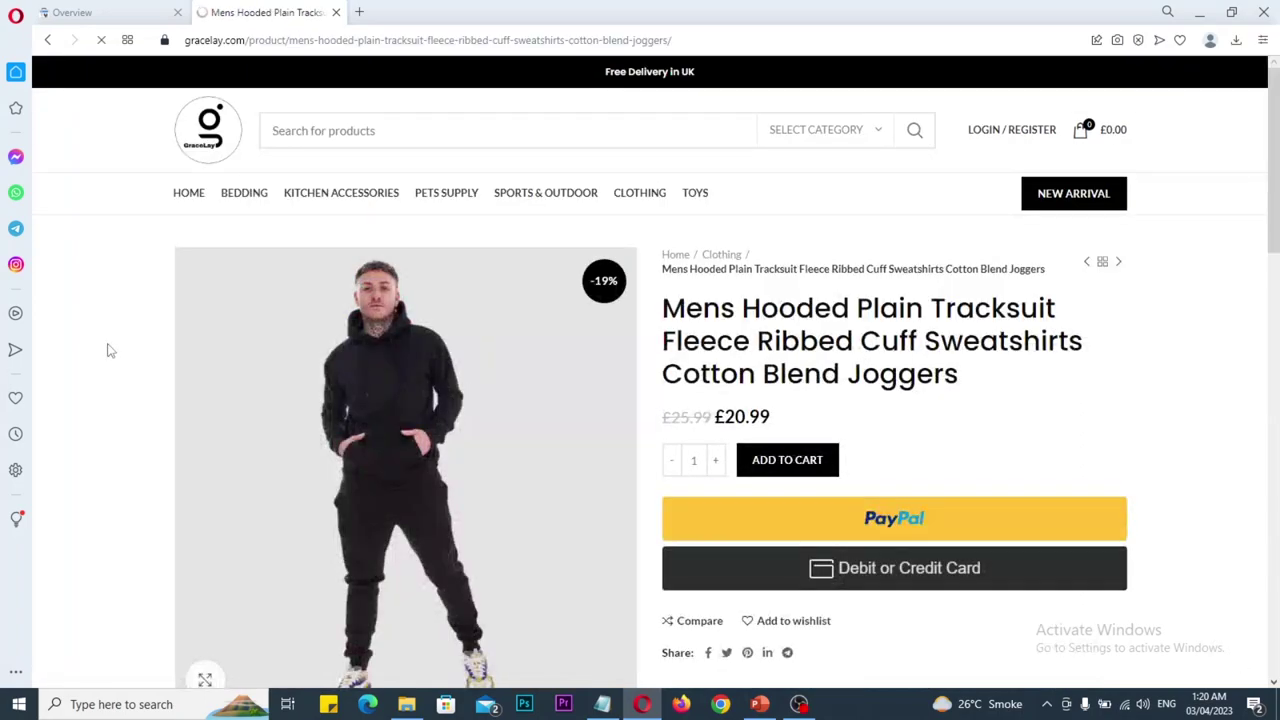
pyautogui.click(362, 40)
pyautogui.hotkey('ctrl', 'c')
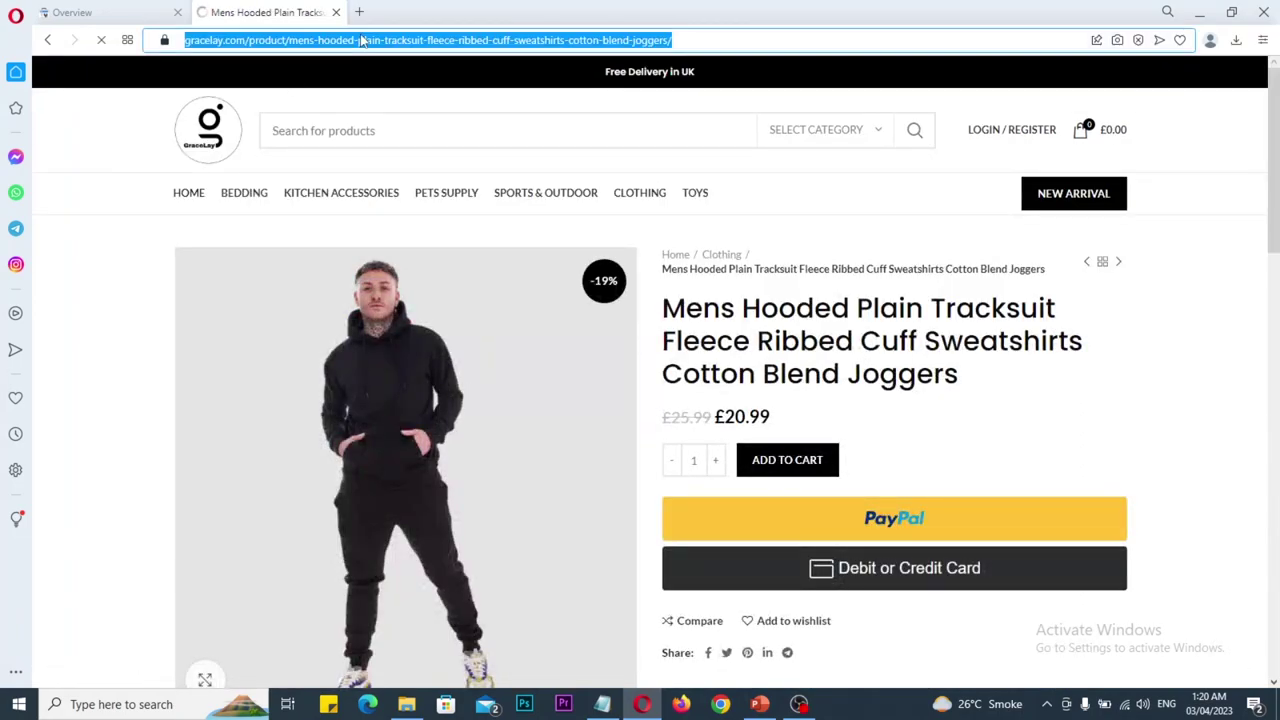
# - Inspect the copied tracksuit product URL in Search Console's URL Inspection and run a live test on it
pyautogui.click(100, 12)
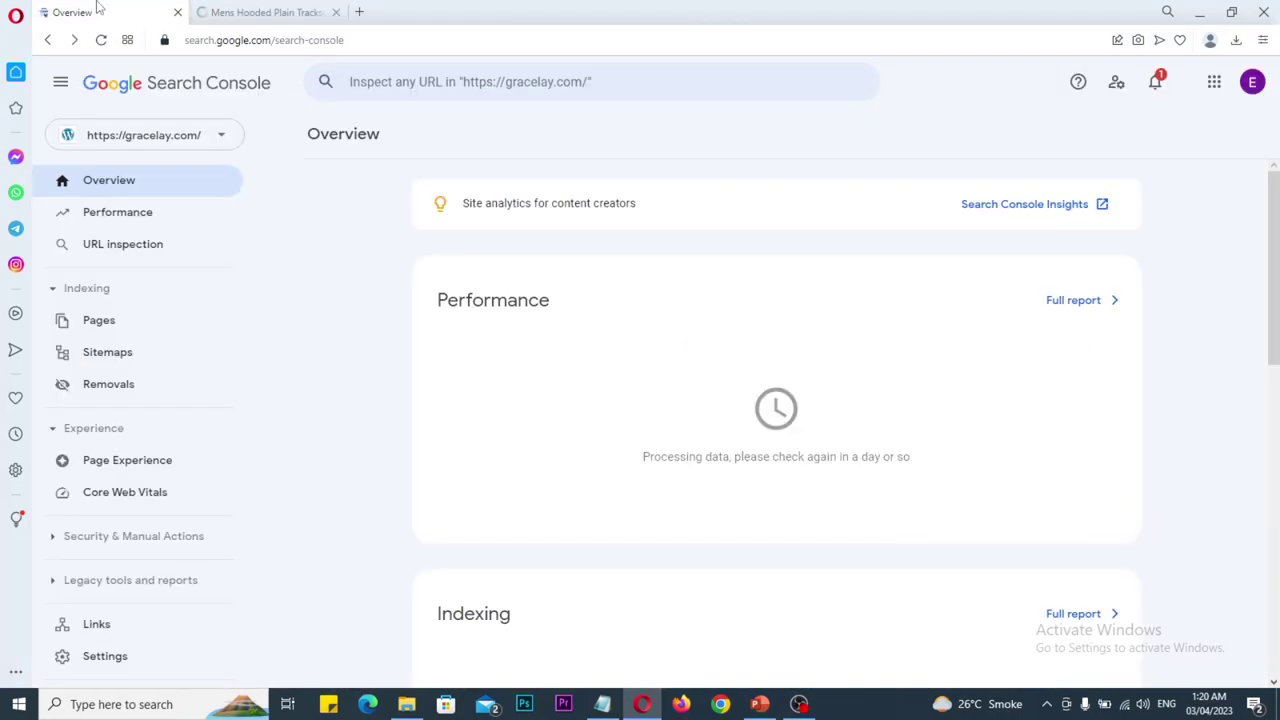
pyautogui.click(110, 247)
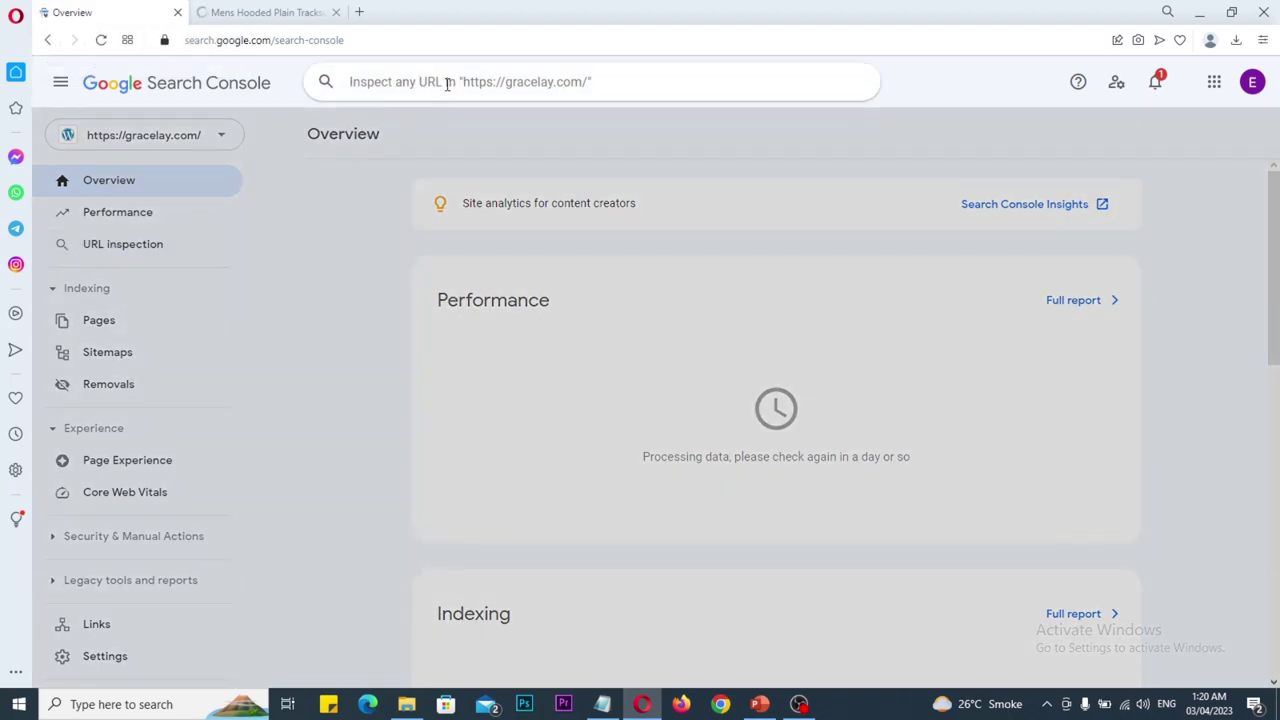
pyautogui.hotkey('ctrl', 'v')
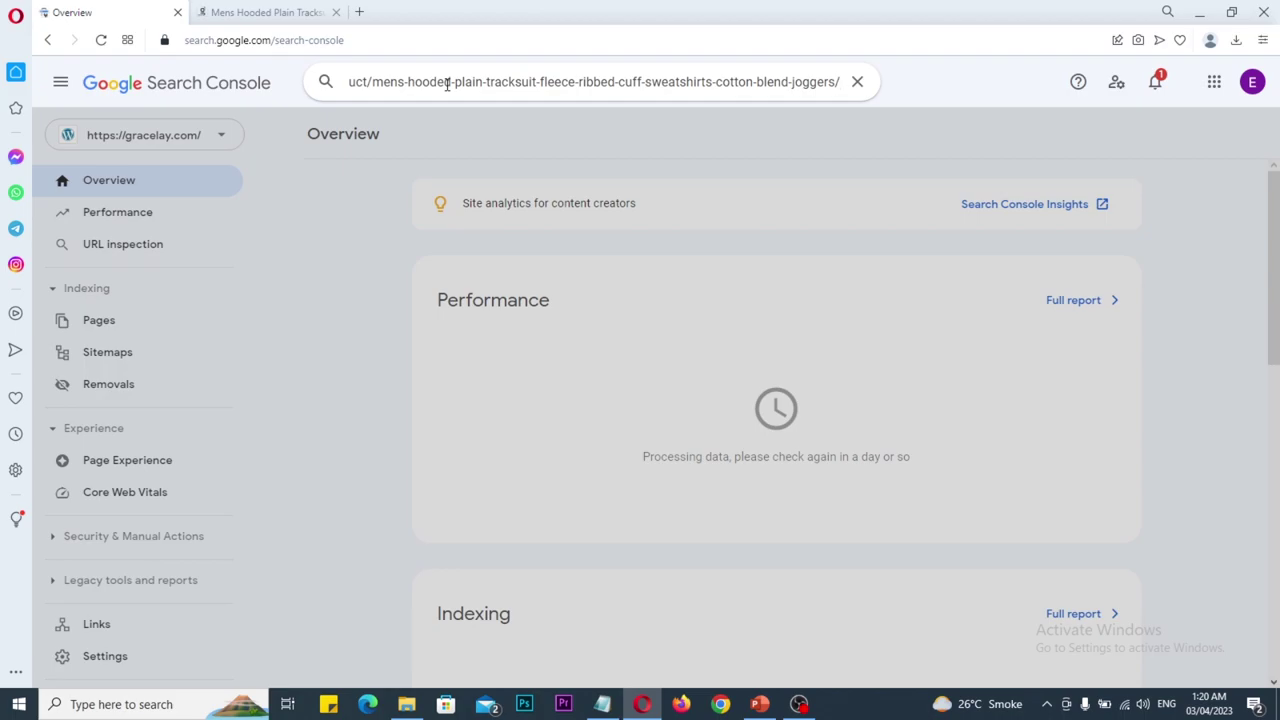
pyautogui.press('Return')
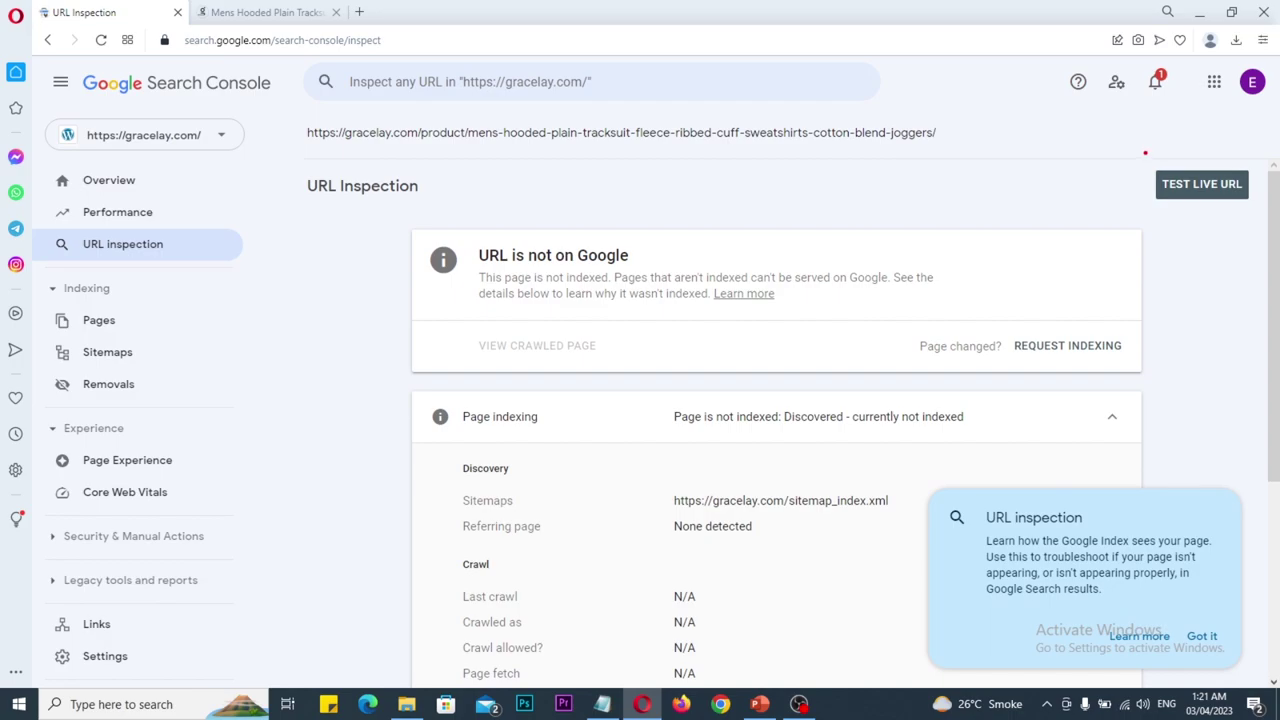
pyautogui.click(1206, 187)
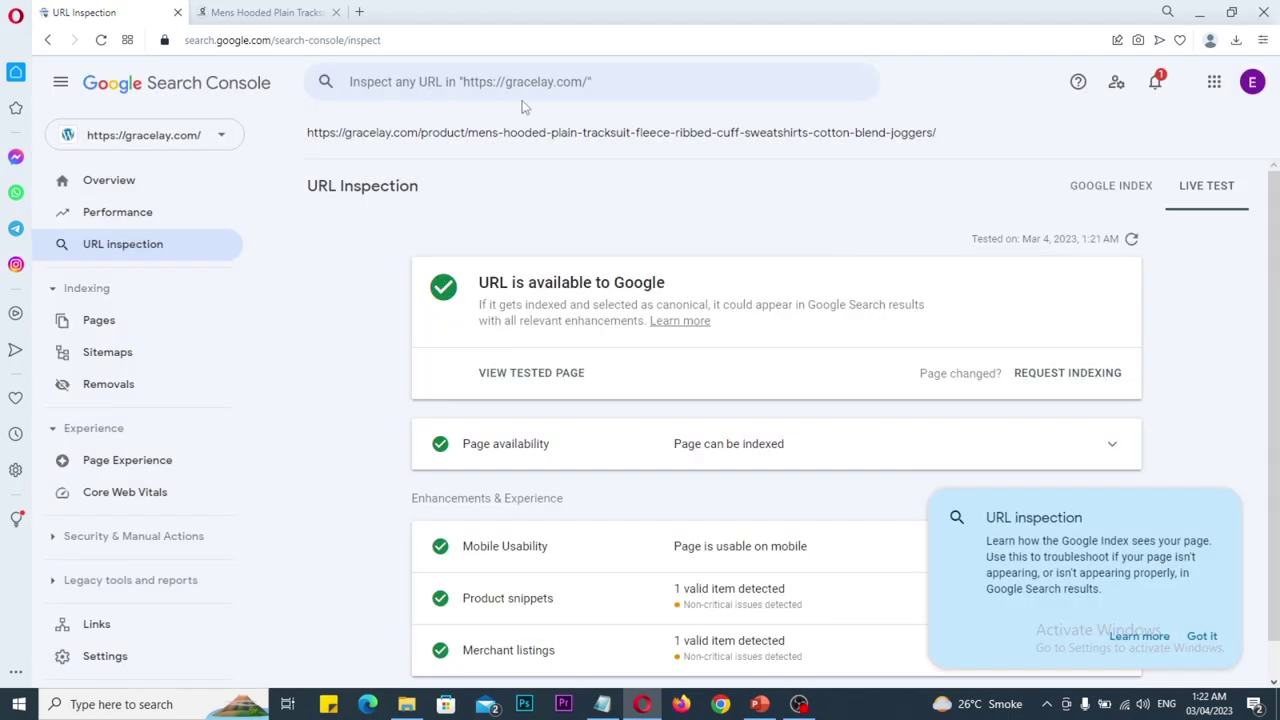
# - Examine the tracksuit page's live test results for Google availability, page indexing, mobile usability, product snippets and merchant listings
pyautogui.click(268, 12)
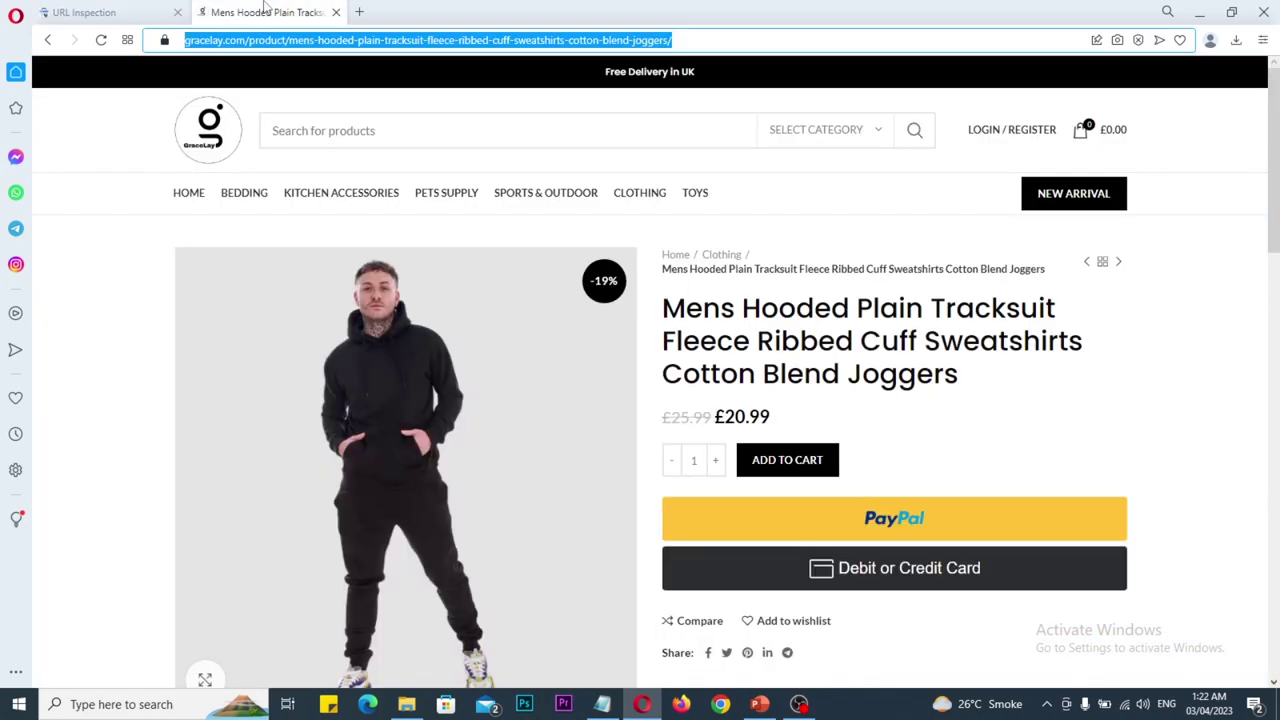
pyautogui.click(122, 10)
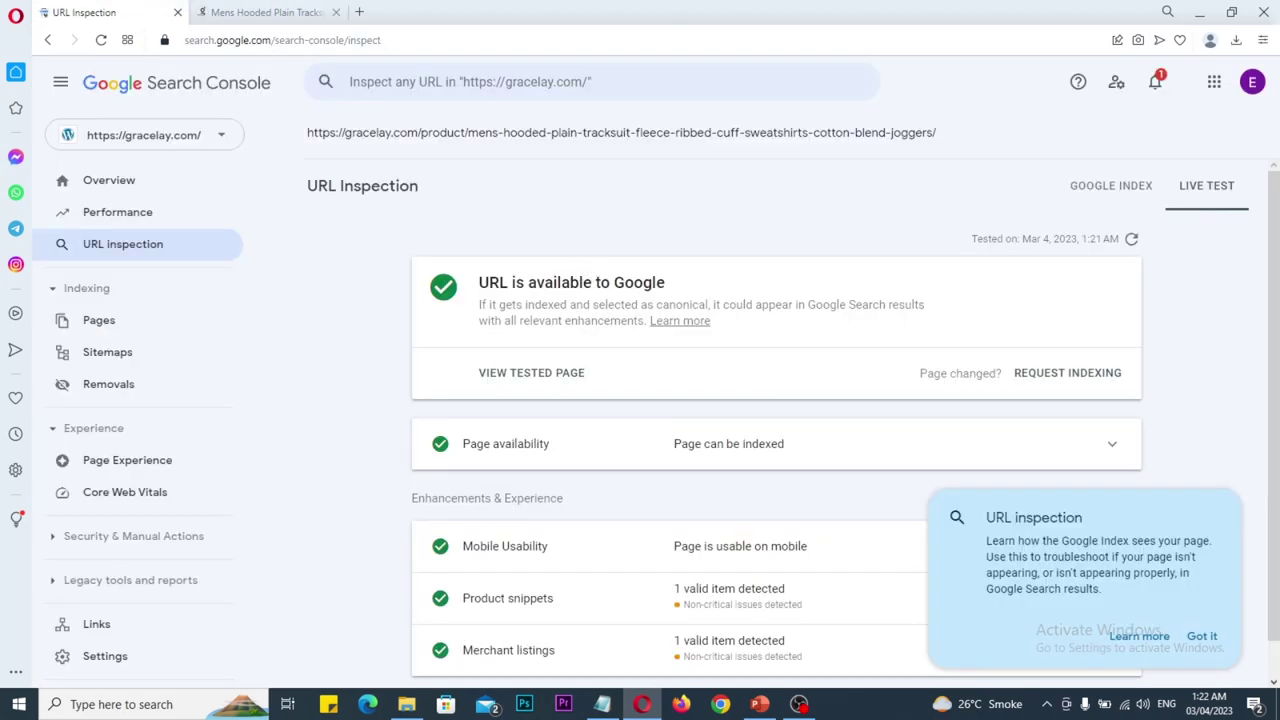
pyautogui.moveTo(391, 228); pyautogui.dragTo(700, 410)
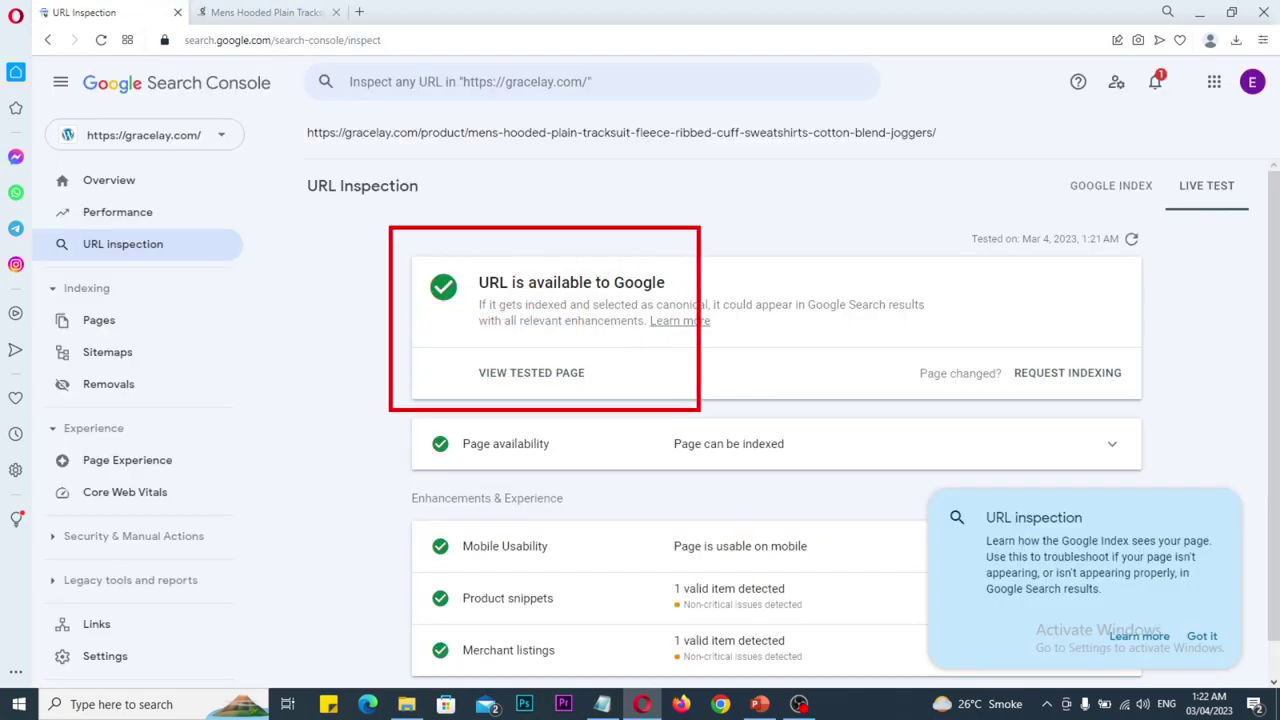
pyautogui.moveTo(778, 250); pyautogui.dragTo(841, 200)
pyautogui.moveTo(782, 232)
pyautogui.mouseDown()
pyautogui.moveTo(762, 264)
pyautogui.moveTo(798, 268)
pyautogui.mouseUp()
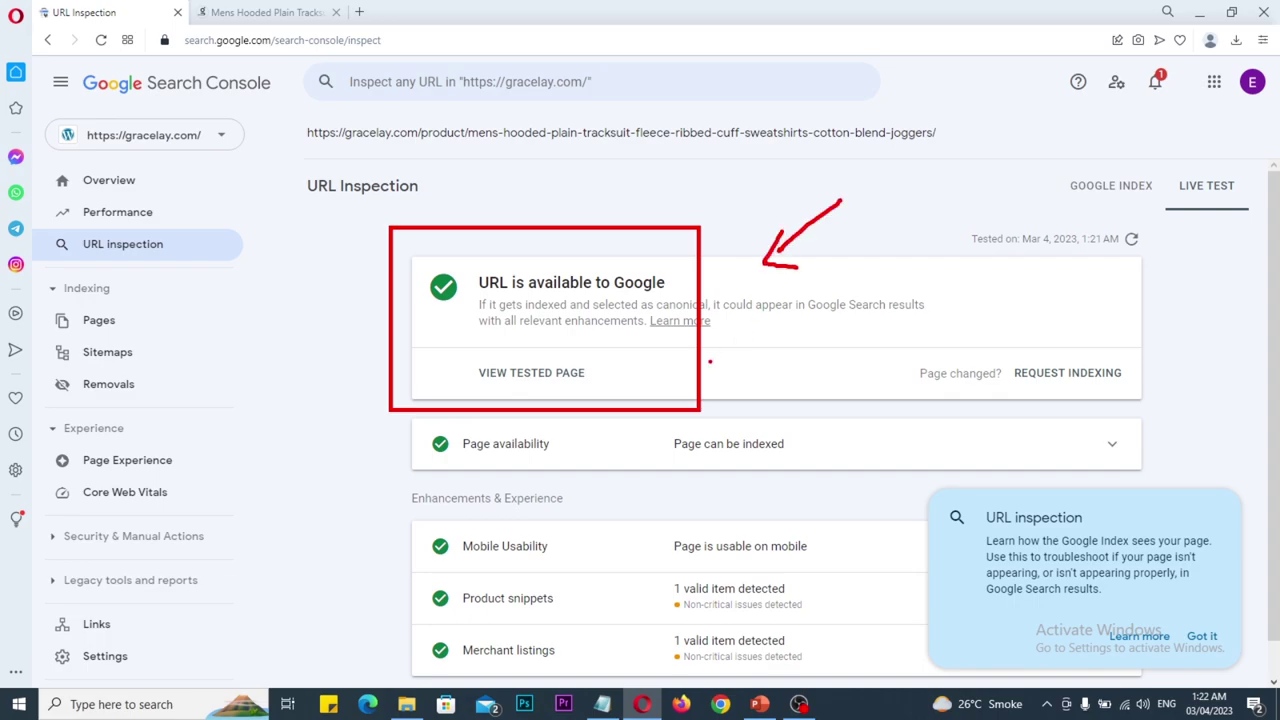
pyautogui.moveTo(685, 368)
pyautogui.mouseDown()
pyautogui.moveTo(697, 390)
pyautogui.moveTo(788, 344)
pyautogui.mouseUp()
pyautogui.press('Escape')
pyautogui.scroll(-1, 728, 437)
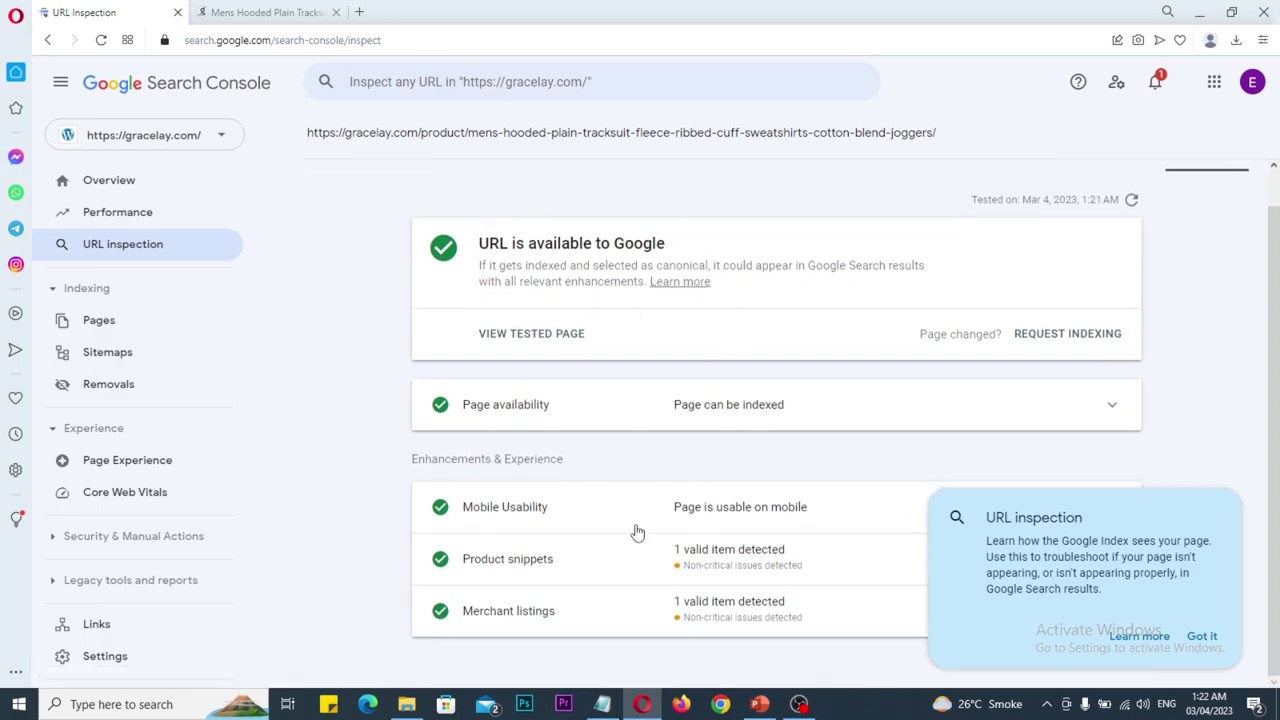
pyautogui.moveTo(666, 244); pyautogui.dragTo(486, 241)
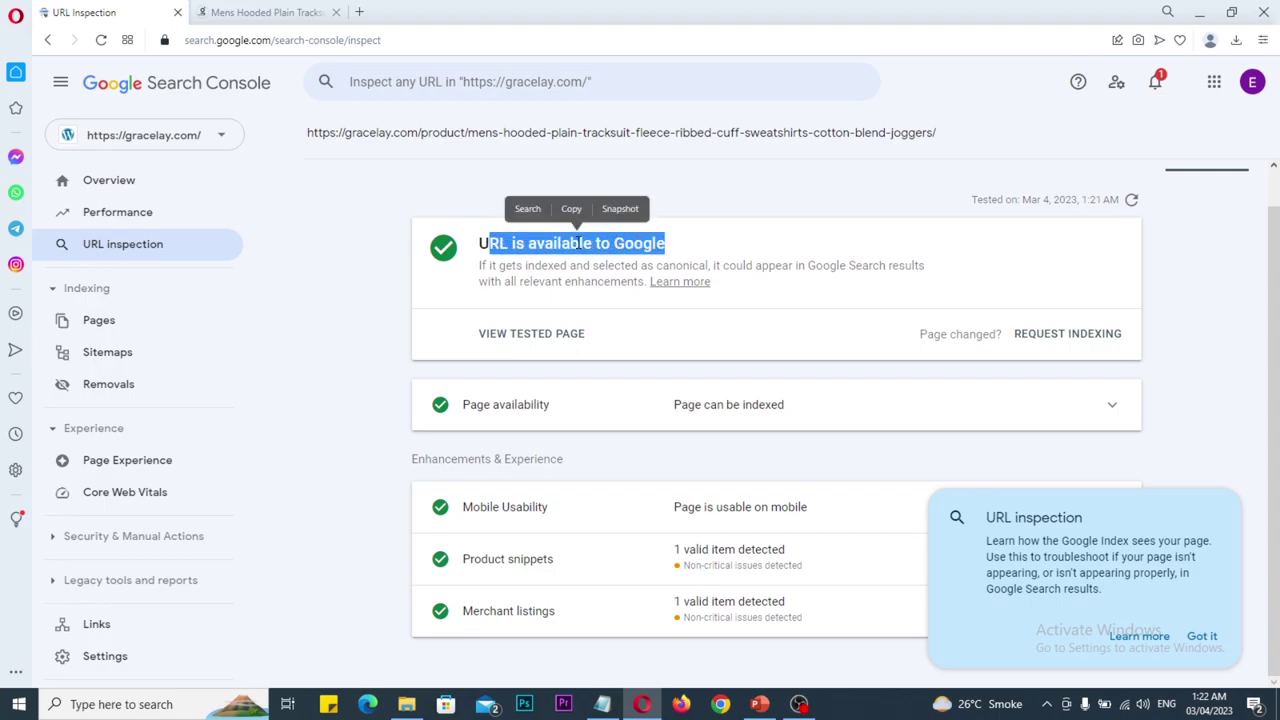
pyautogui.click(418, 202)
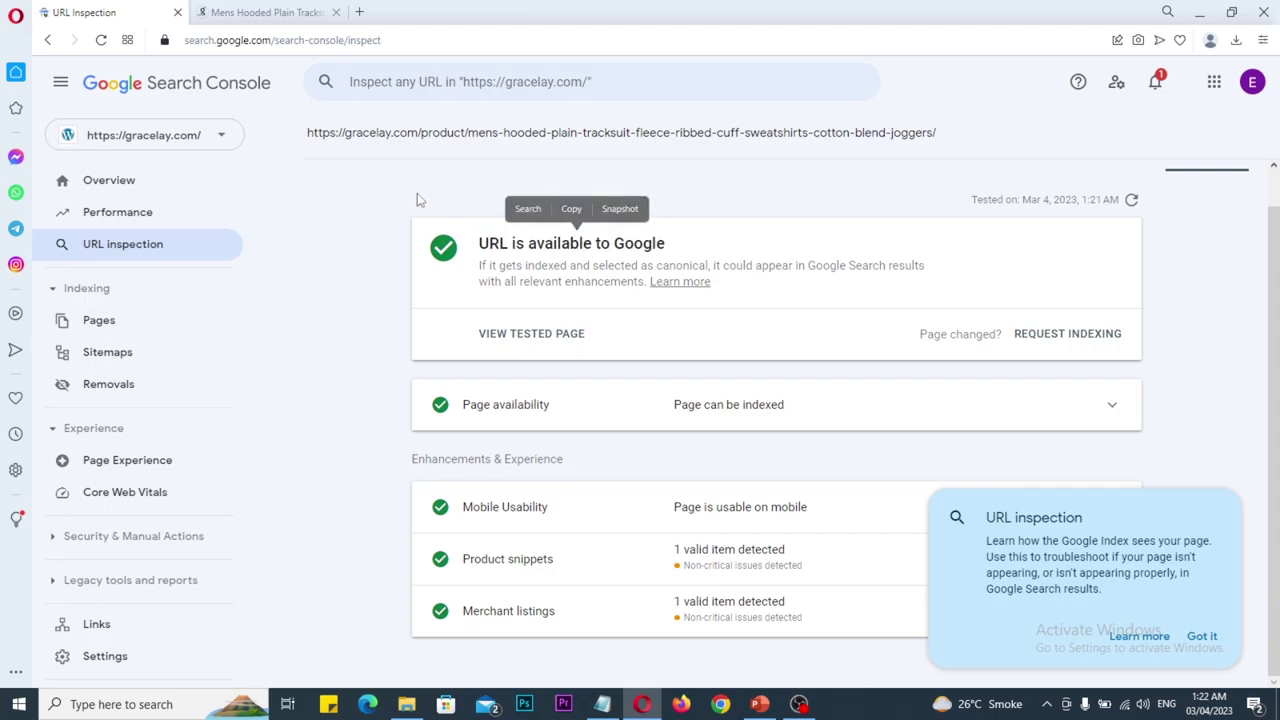
# - Open Search Console's Sitemaps page, switch to Chrome and open Rank Math's Sitemap Settings in the WordPress dashboard
pyautogui.click(100, 356)
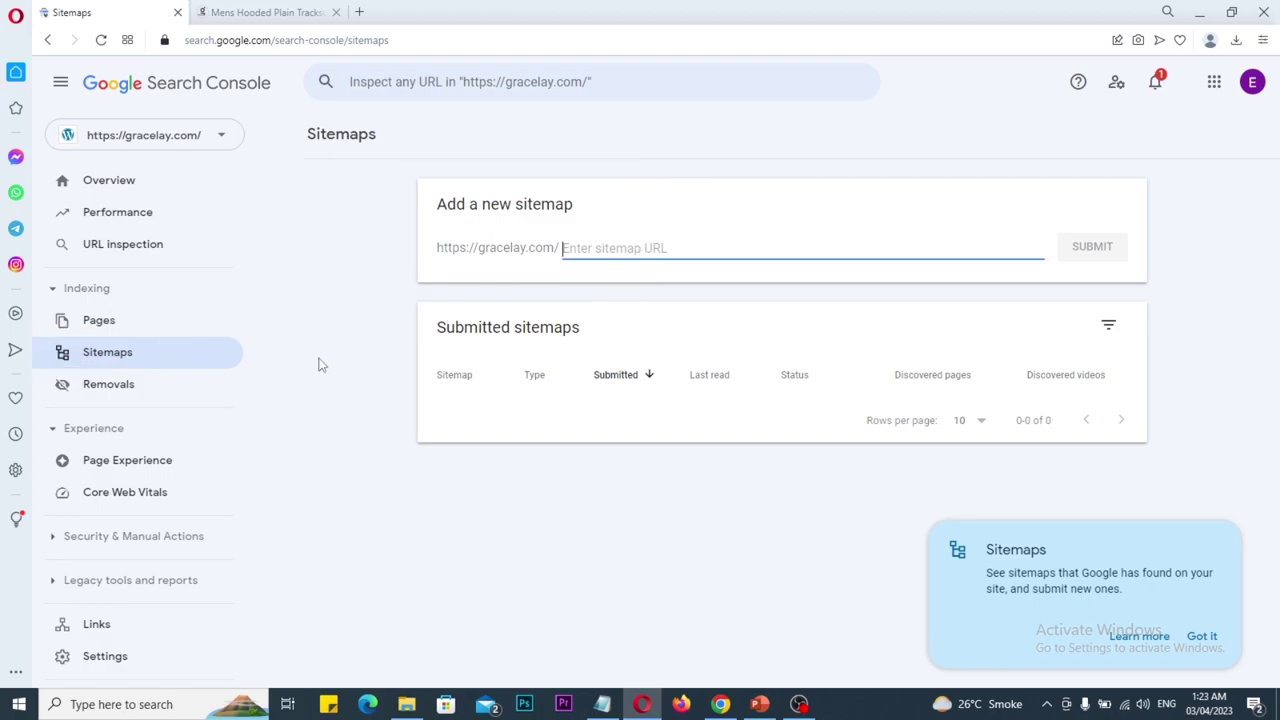
pyautogui.hotkey('alt', 'Tab')
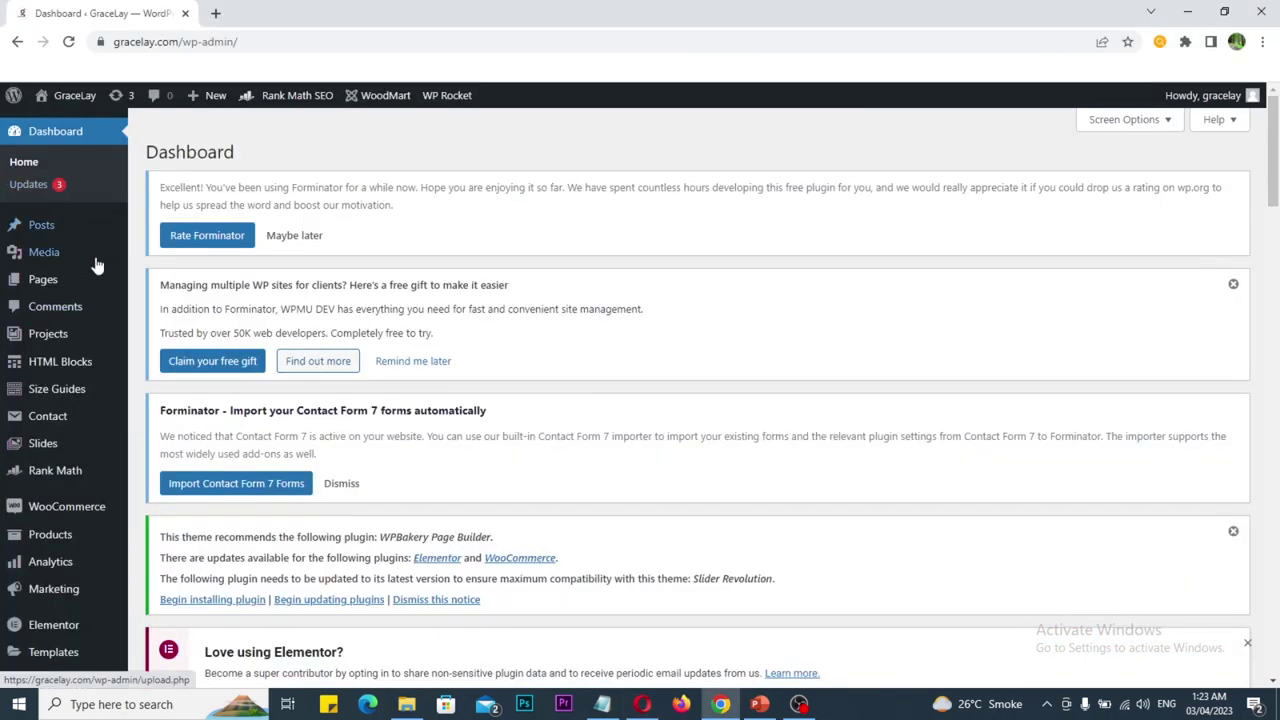
pyautogui.moveTo(97, 265)
pyautogui.moveTo(75, 343)
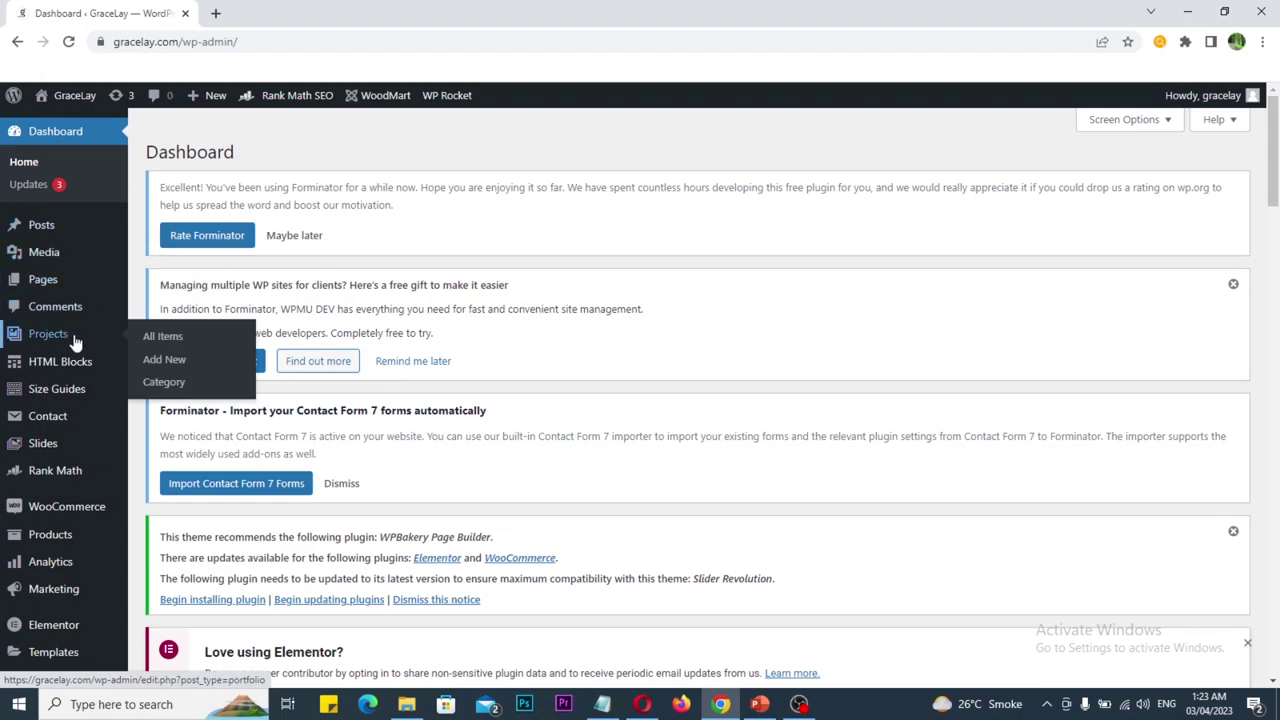
pyautogui.scroll(-2, 75, 343)
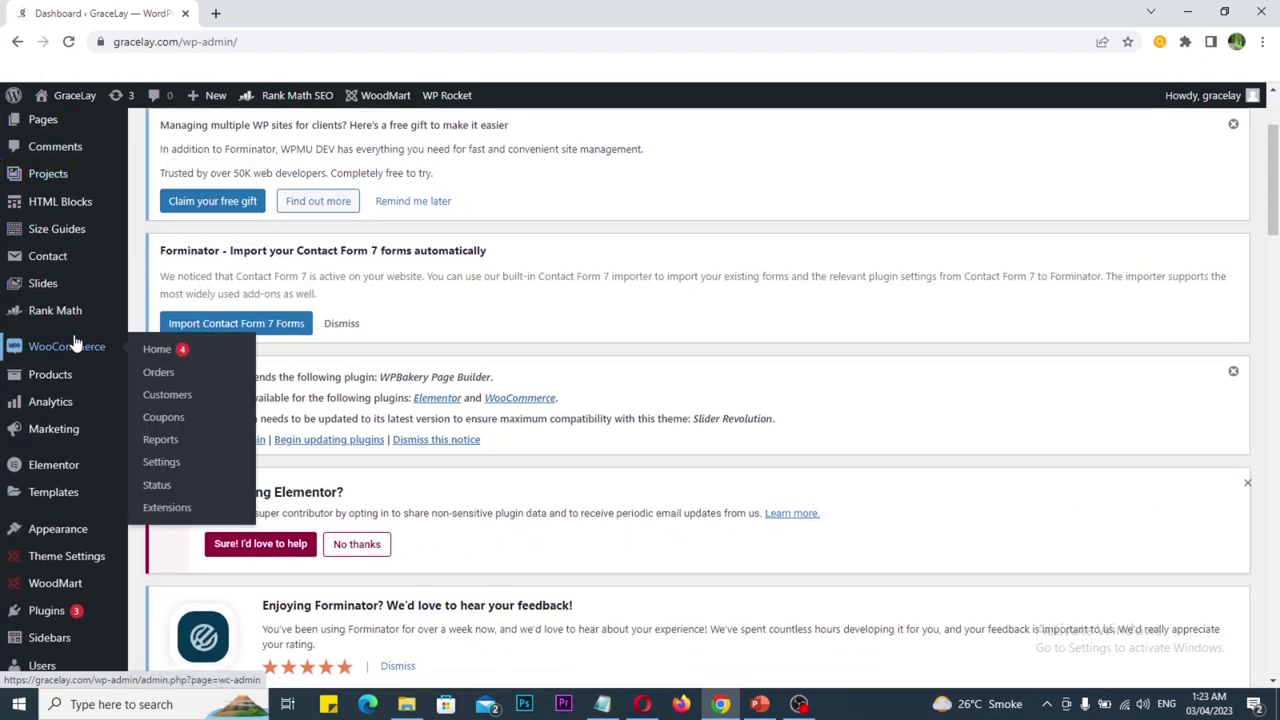
pyautogui.moveTo(67, 313)
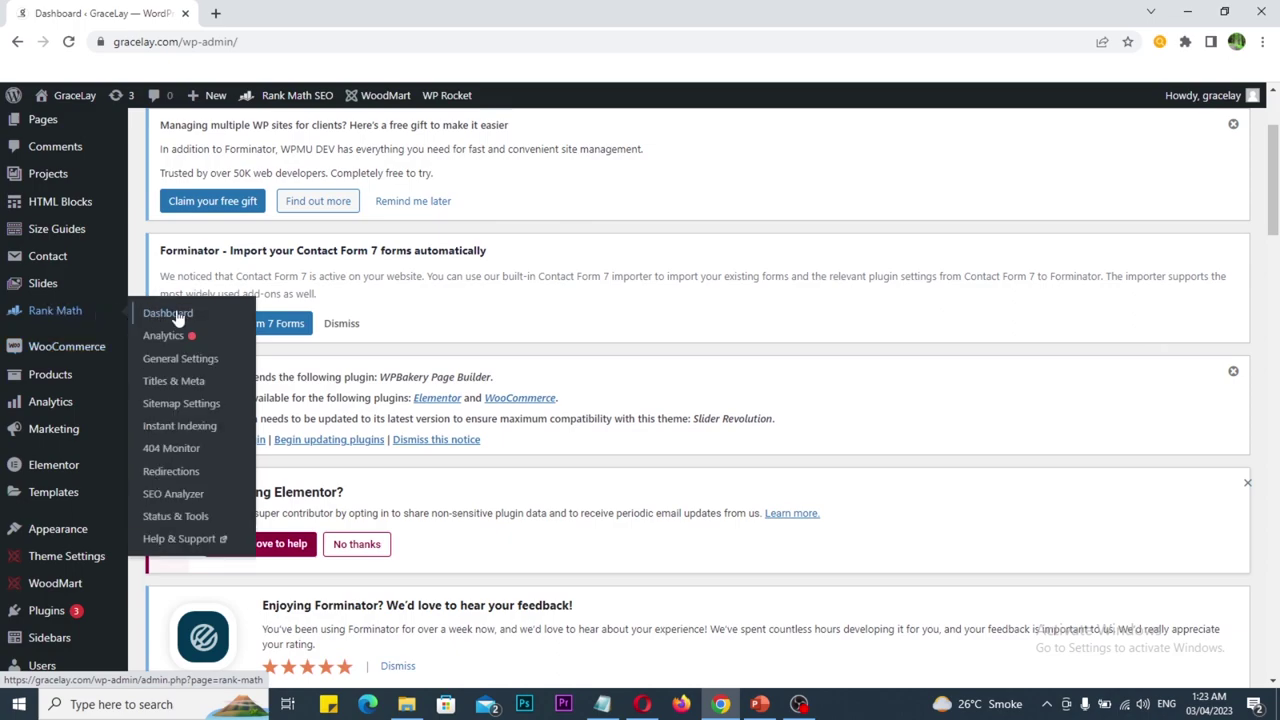
pyautogui.click(176, 410)
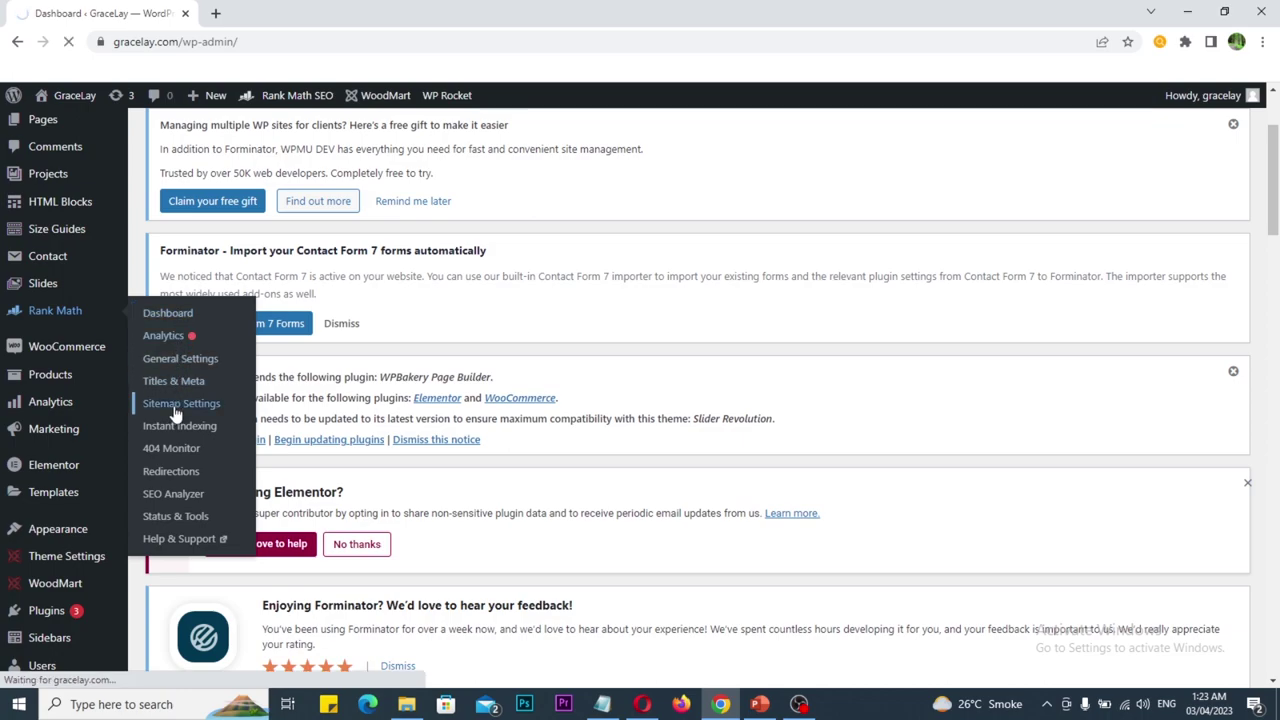
pyautogui.scroll(-3, 425, 322)
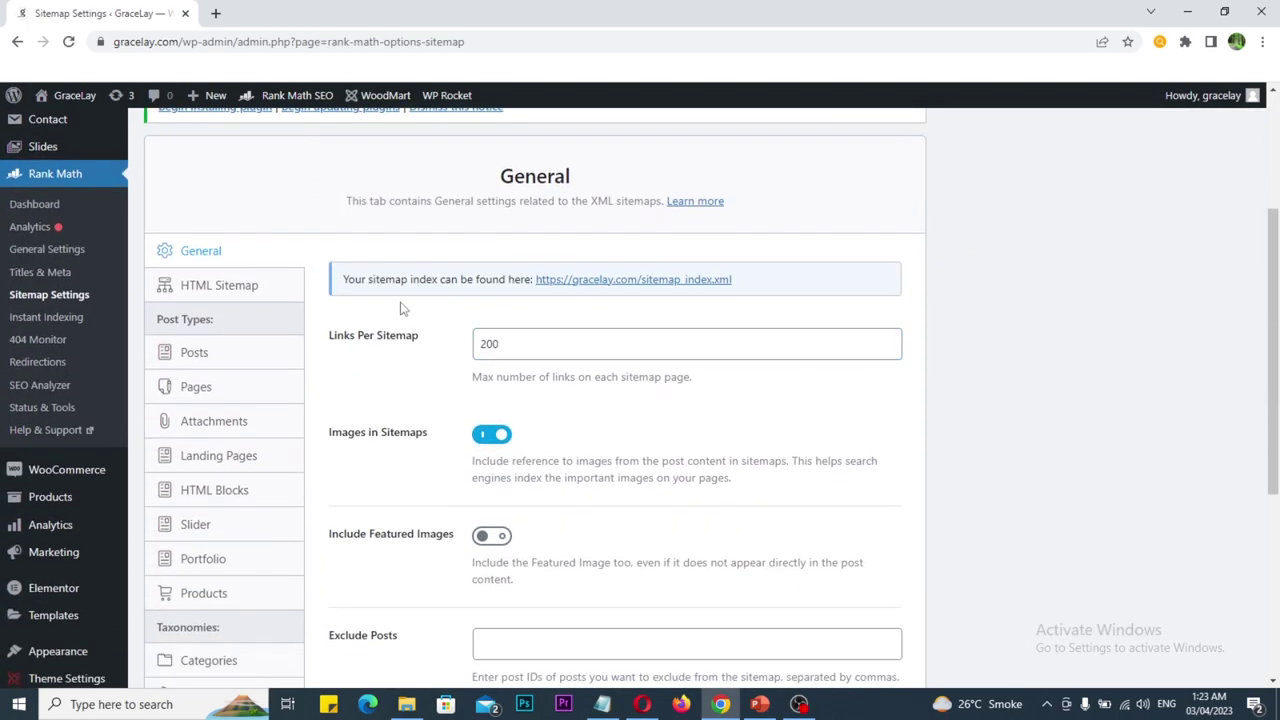
# - Copy the address of the sitemap index link in Rank Math's General sitemap settings
pyautogui.moveTo(324, 248)
pyautogui.mouseDown()
pyautogui.moveTo(502, 294)
pyautogui.moveTo(800, 306)
pyautogui.moveTo(826, 266)
pyautogui.mouseUp()
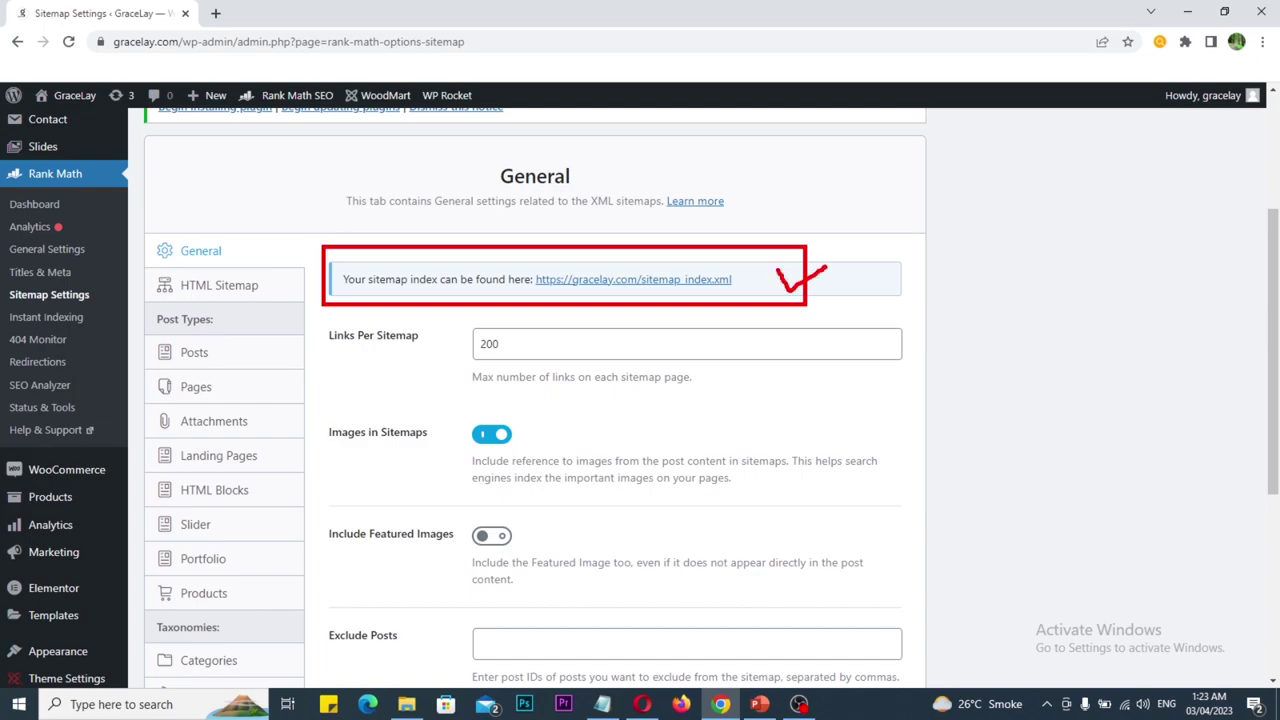
pyautogui.rightClick(618, 283)
pyautogui.click(662, 380)
pyautogui.hotkey('alt', 'Tab')
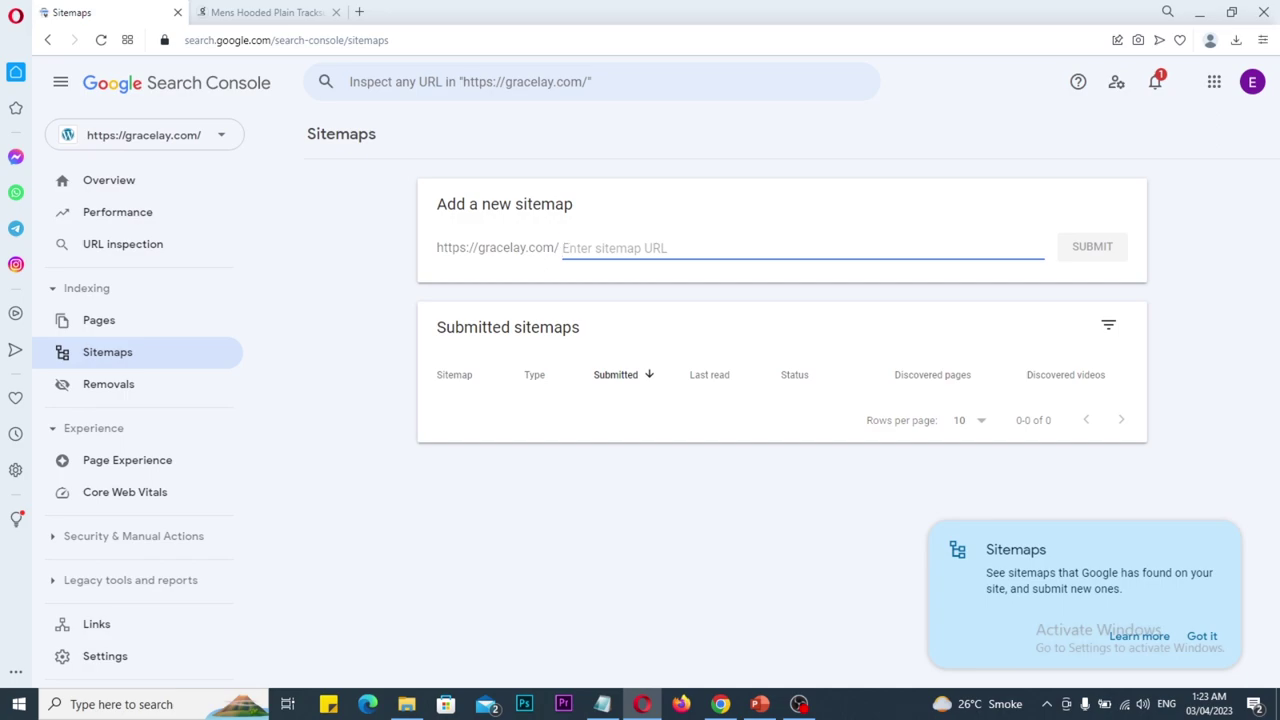
pyautogui.moveTo(407, 174); pyautogui.dragTo(627, 228)
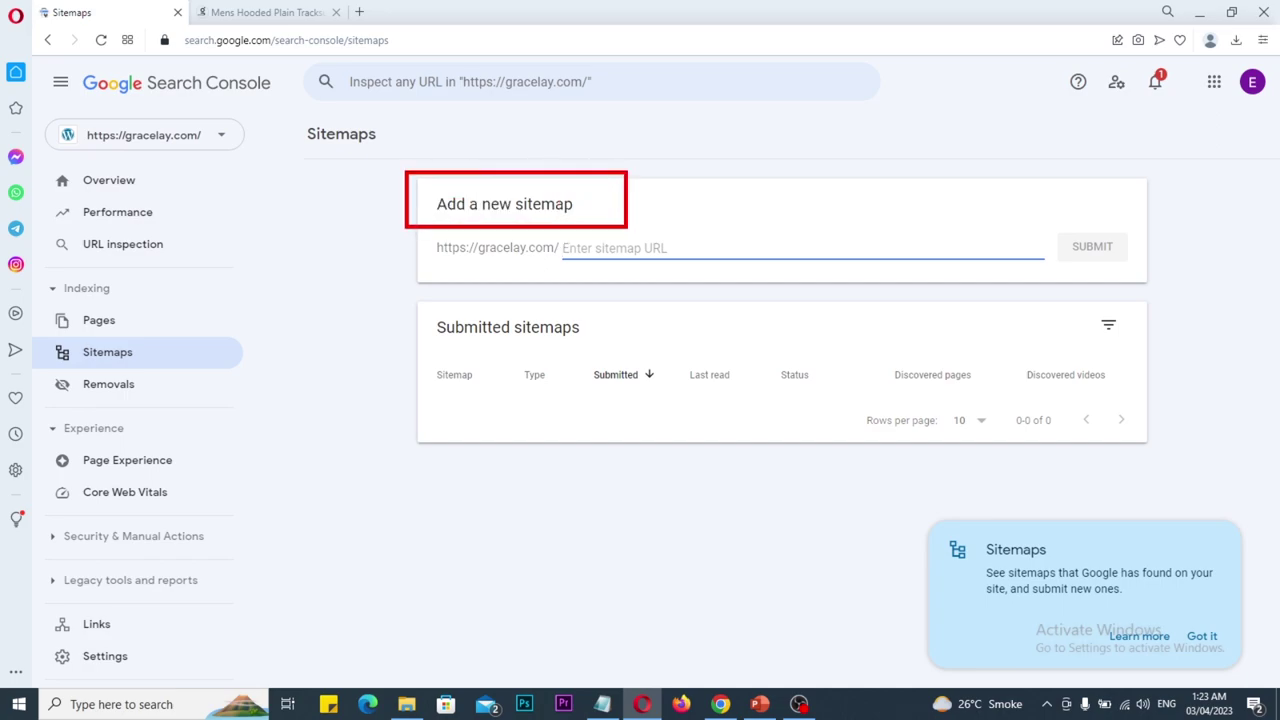
pyautogui.click(588, 247)
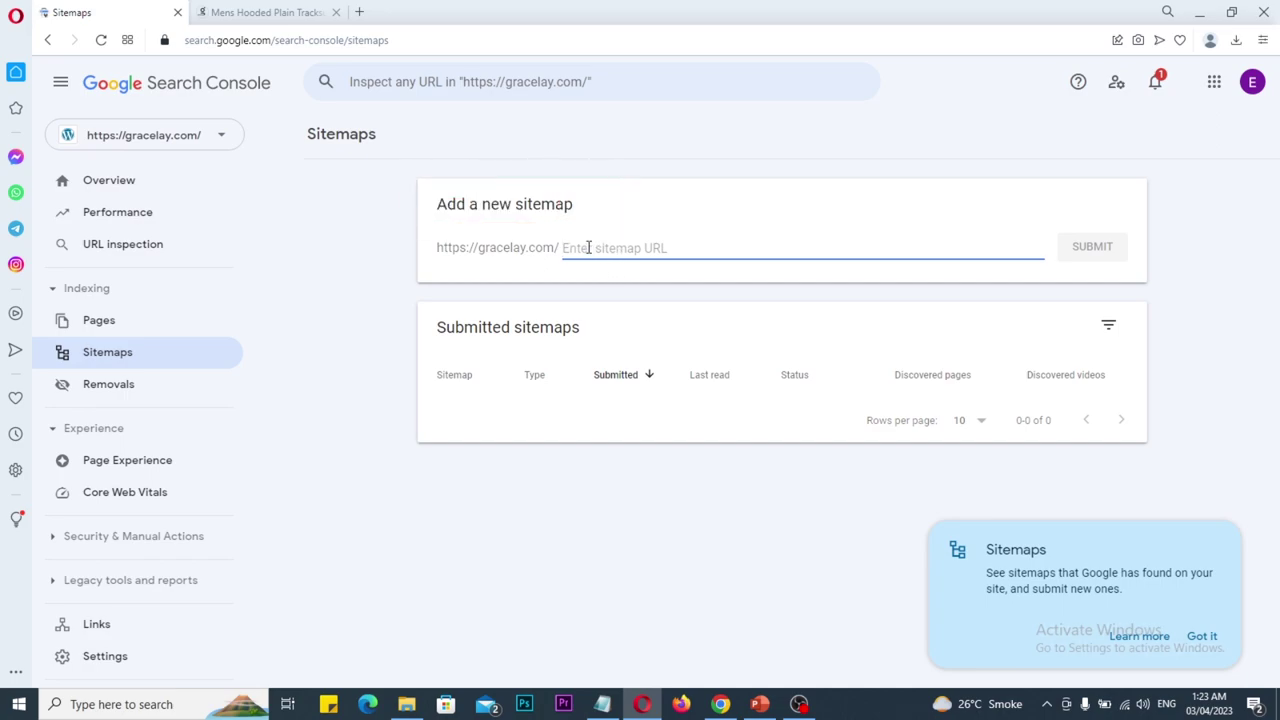
pyautogui.hotkey('ctrl', 'v')
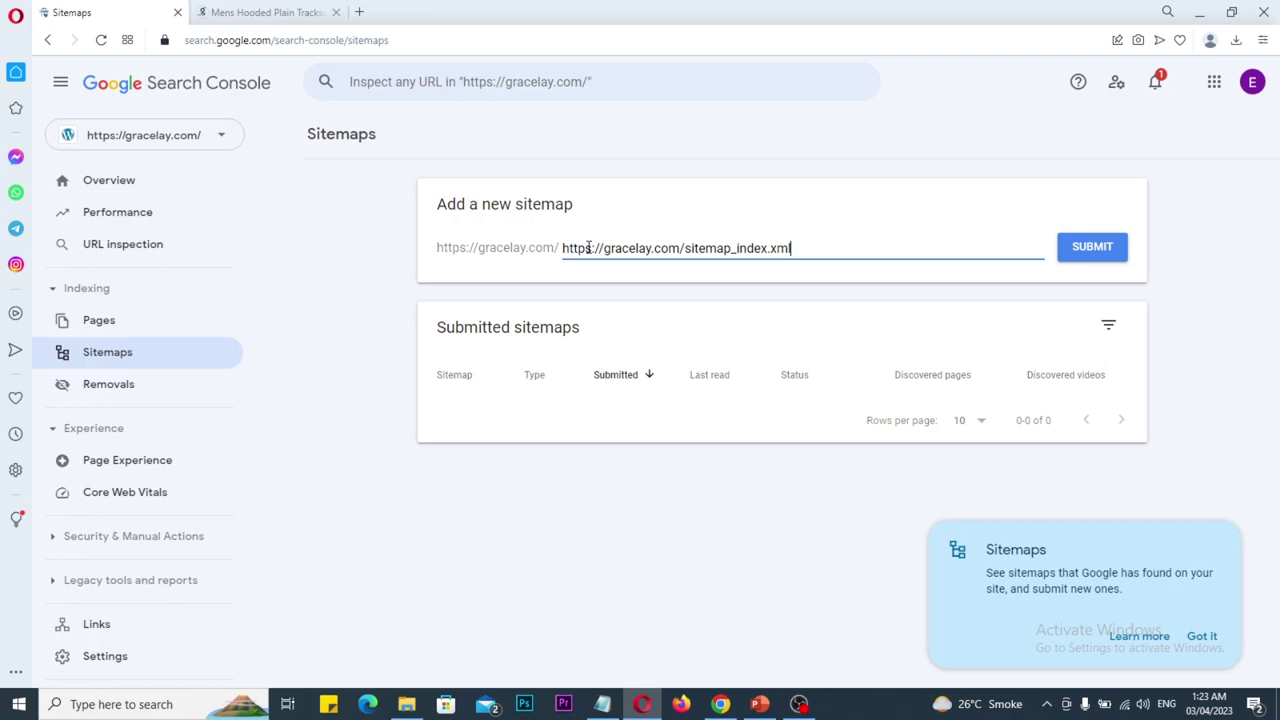
pyautogui.click(1078, 250)
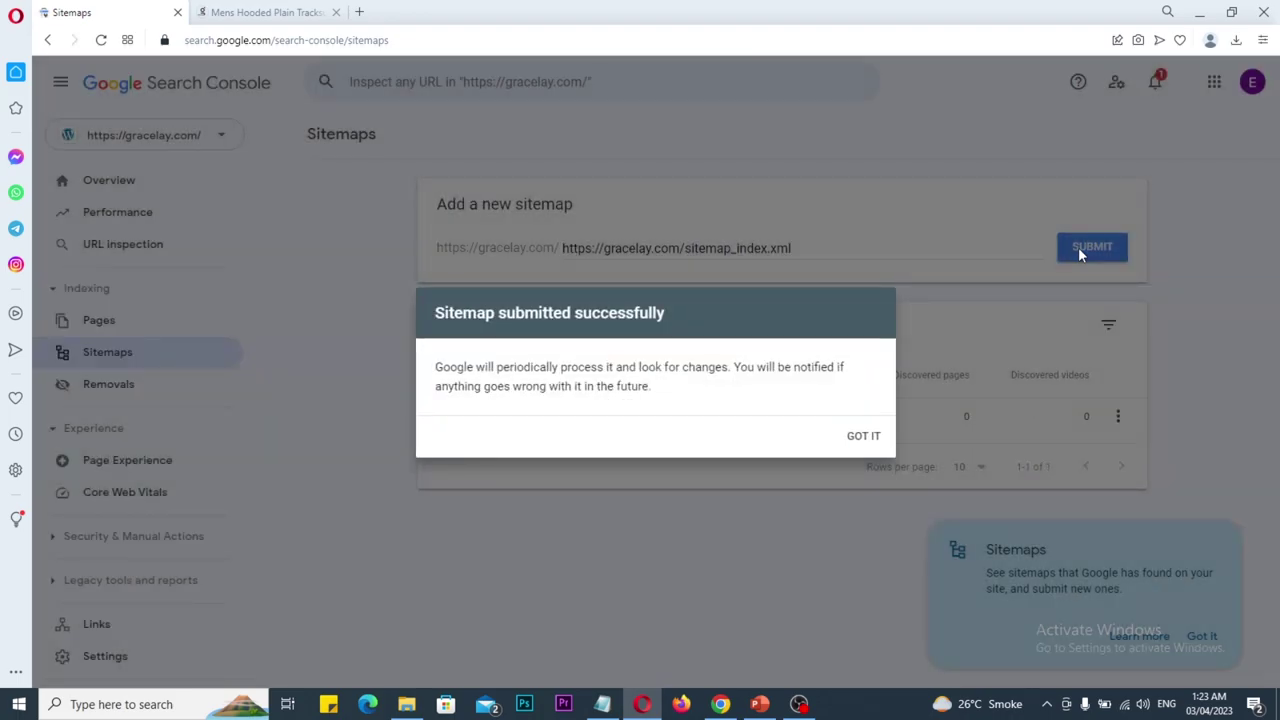
pyautogui.moveTo(409, 287); pyautogui.dragTo(700, 332)
pyautogui.moveTo(796, 310); pyautogui.dragTo(858, 294)
pyautogui.click(866, 437)
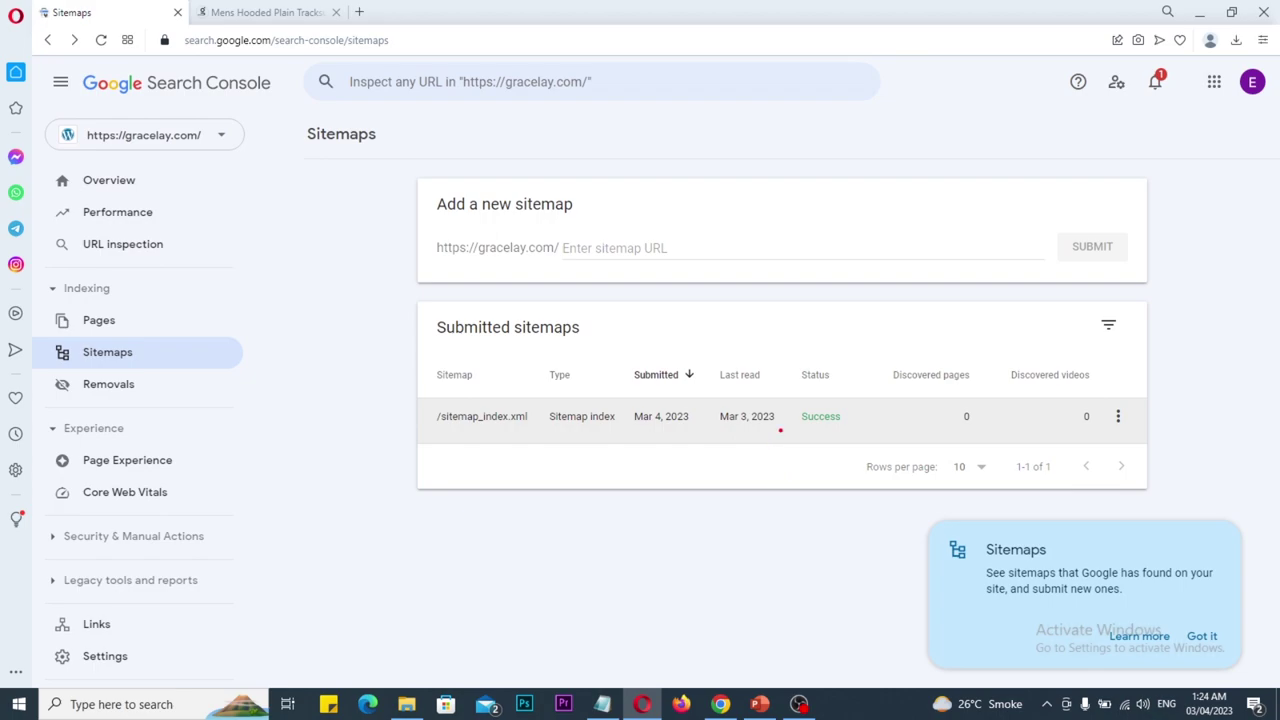
pyautogui.moveTo(788, 391); pyautogui.dragTo(858, 442)
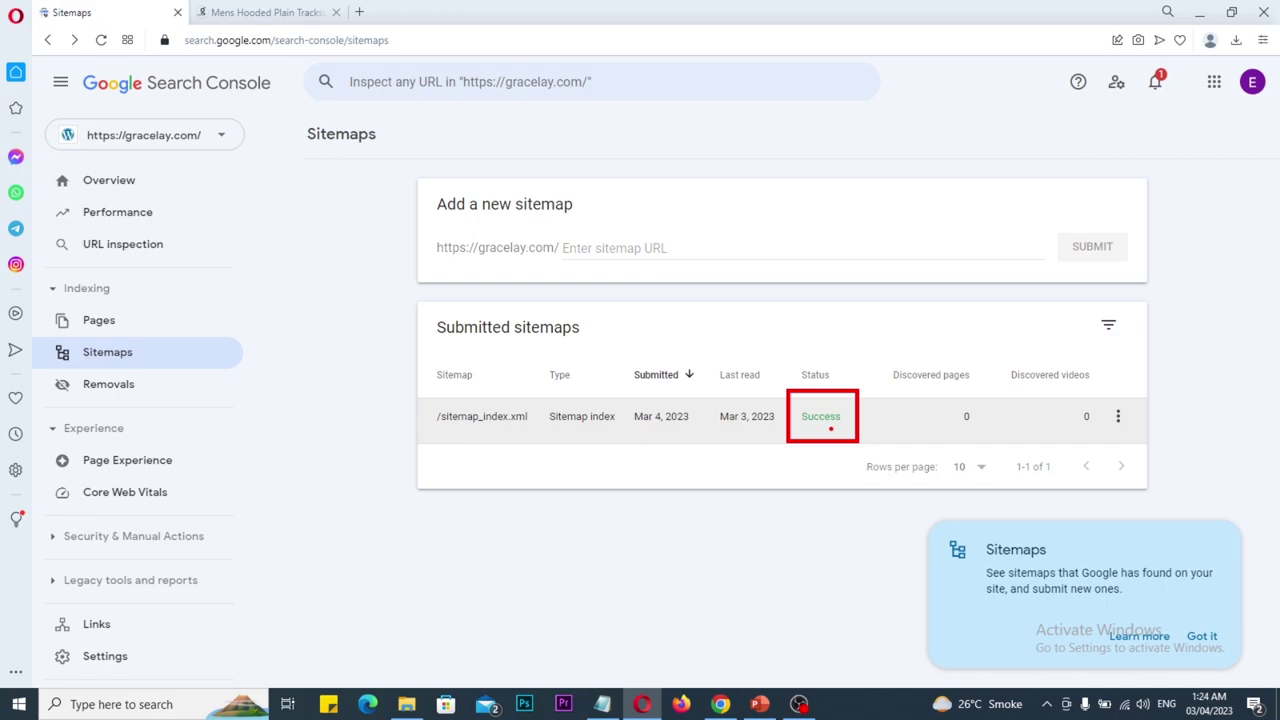
pyautogui.moveTo(765, 526)
pyautogui.mouseDown()
pyautogui.moveTo(812, 456)
pyautogui.moveTo(787, 459)
pyautogui.mouseUp()
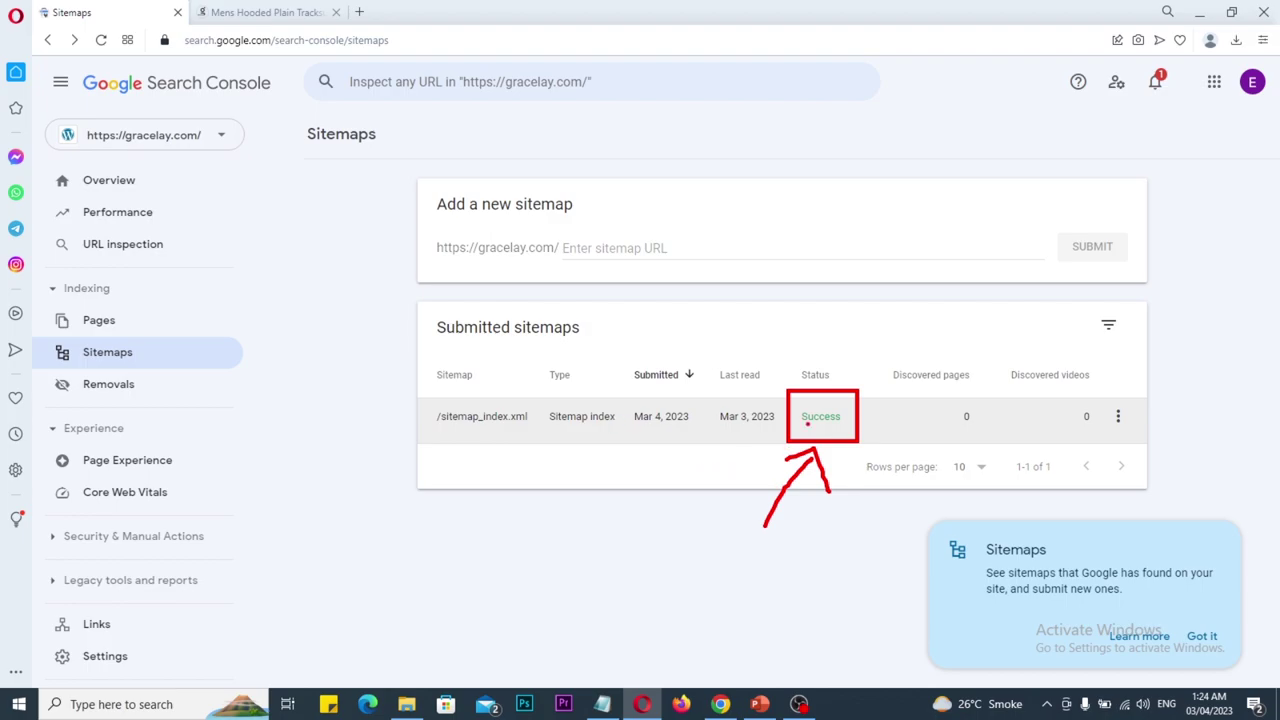
# - Look over the tracksuit product page on the store, from its purchase options and description to the footer
pyautogui.hotkey('ctrl', 'Tab')
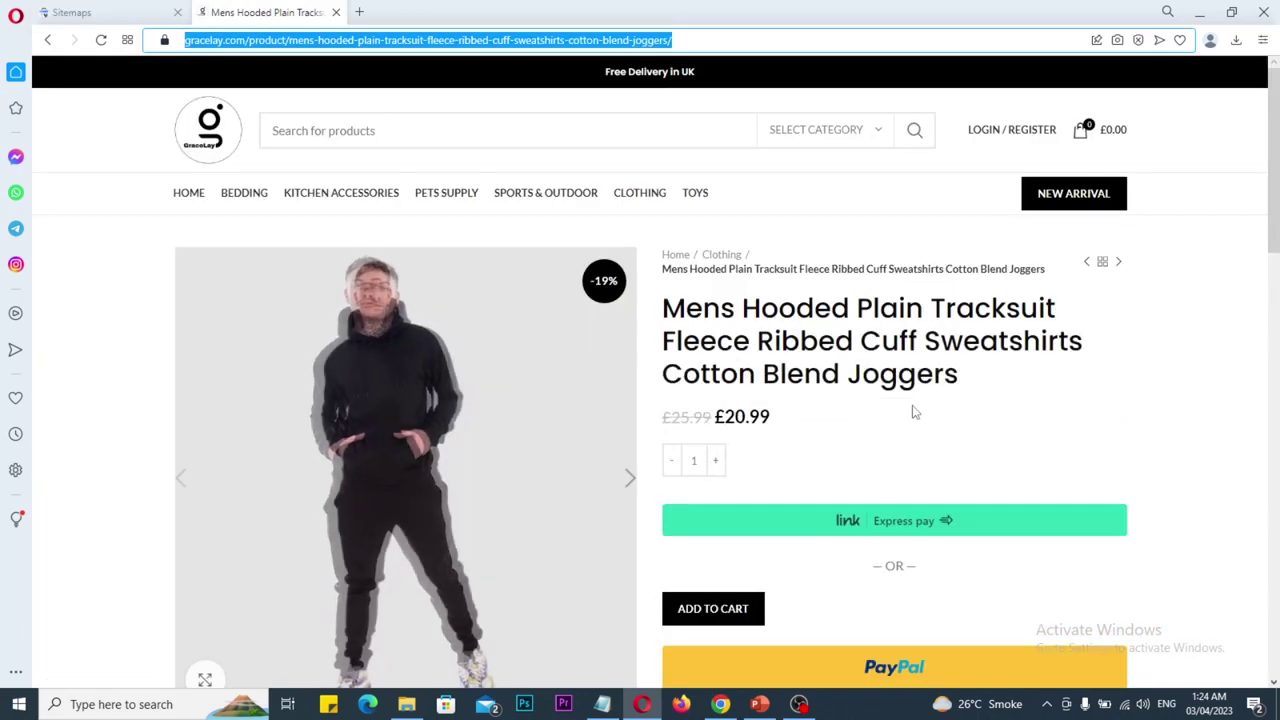
pyautogui.scroll(-3, 912, 405)
pyautogui.scroll(-3, 912, 405)
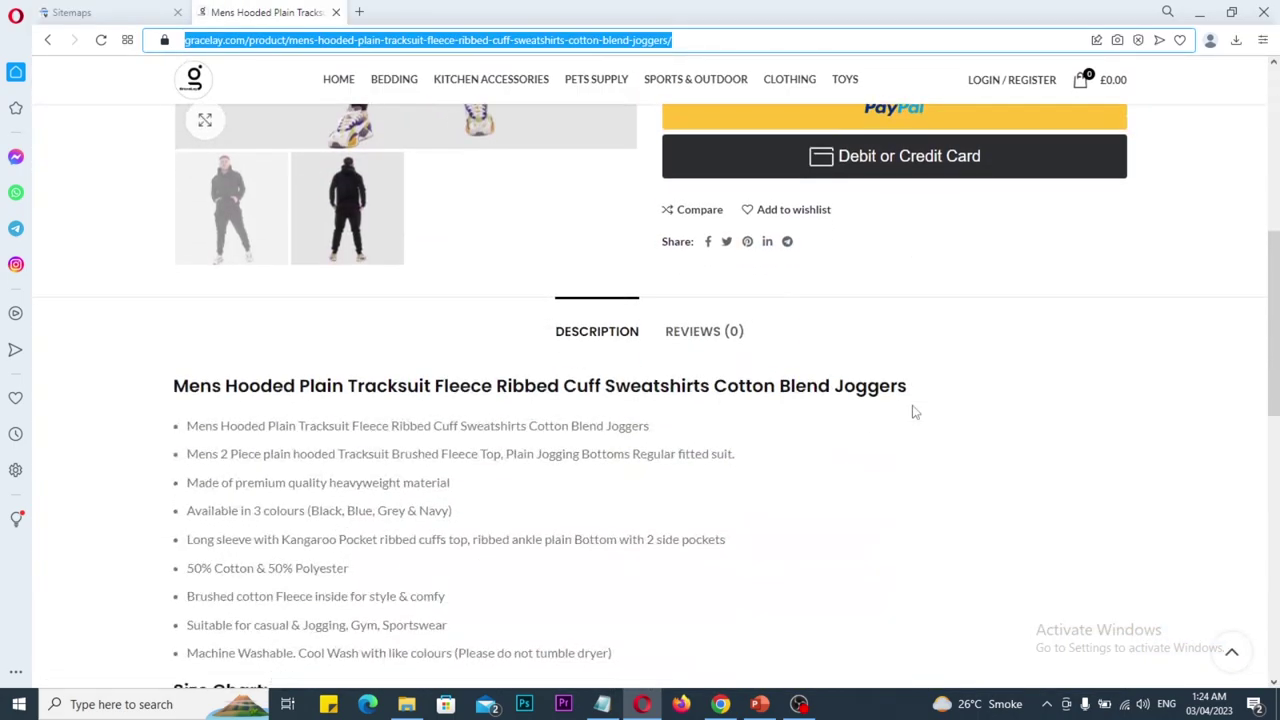
pyautogui.scroll(-2, 912, 408)
pyautogui.scroll(-5, 912, 412)
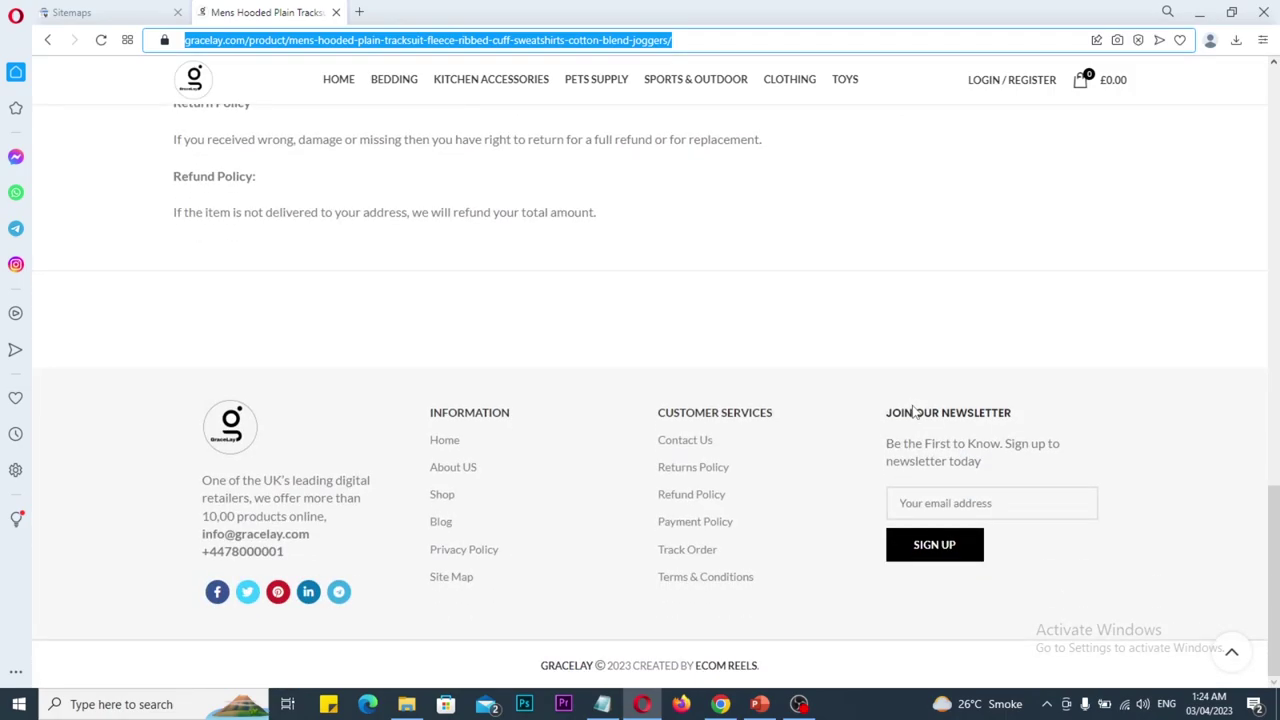
pyautogui.scroll(7, 912, 412)
pyautogui.scroll(8, 912, 412)
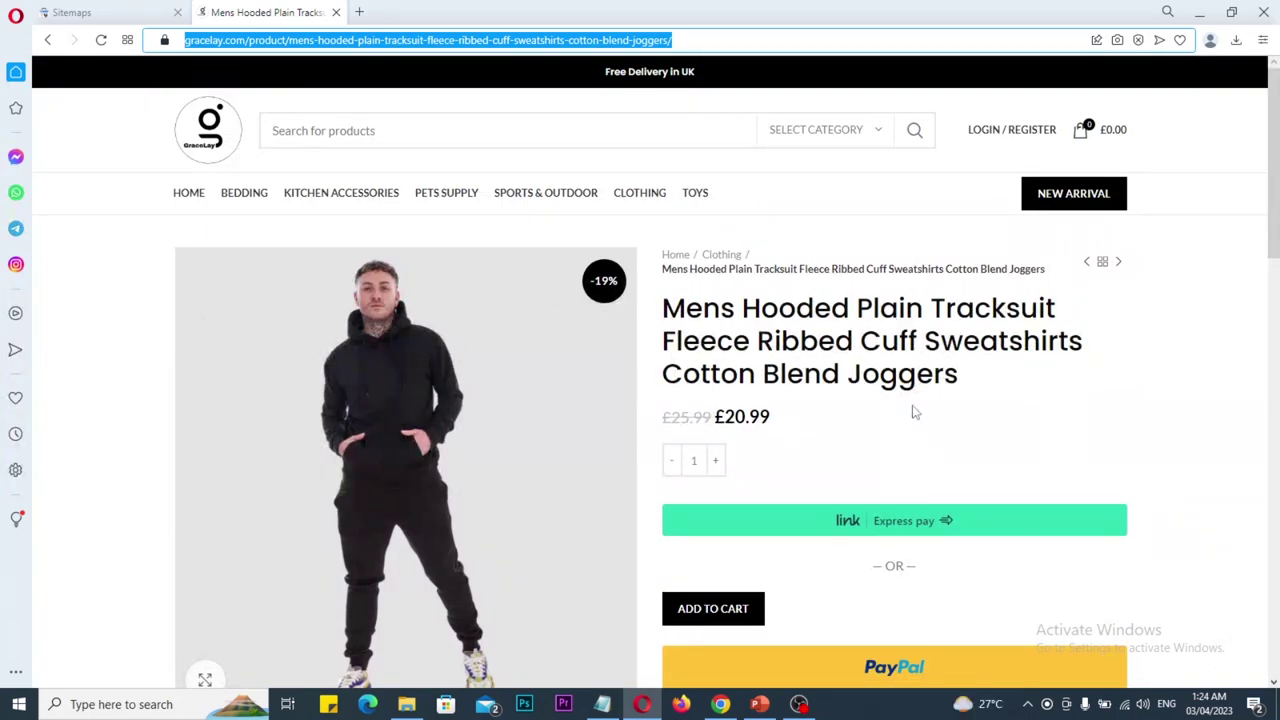
pyautogui.scroll(-3, 912, 412)
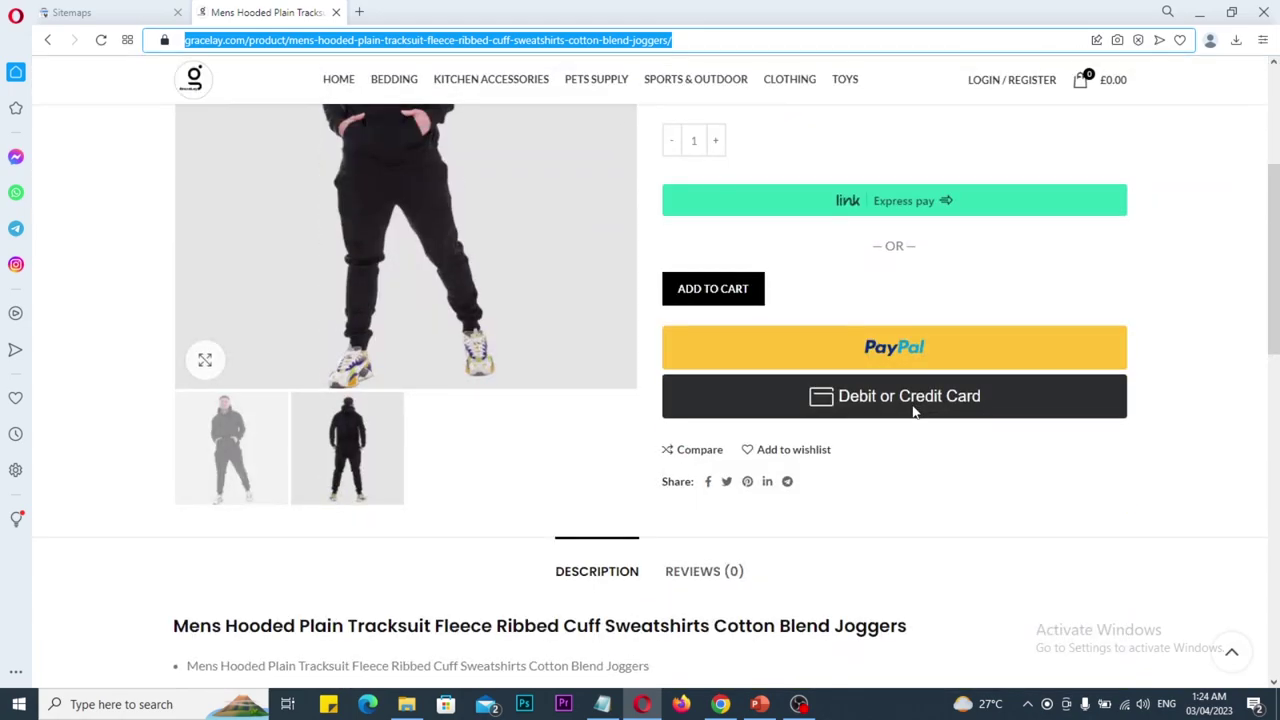
pyautogui.scroll(-2, 912, 412)
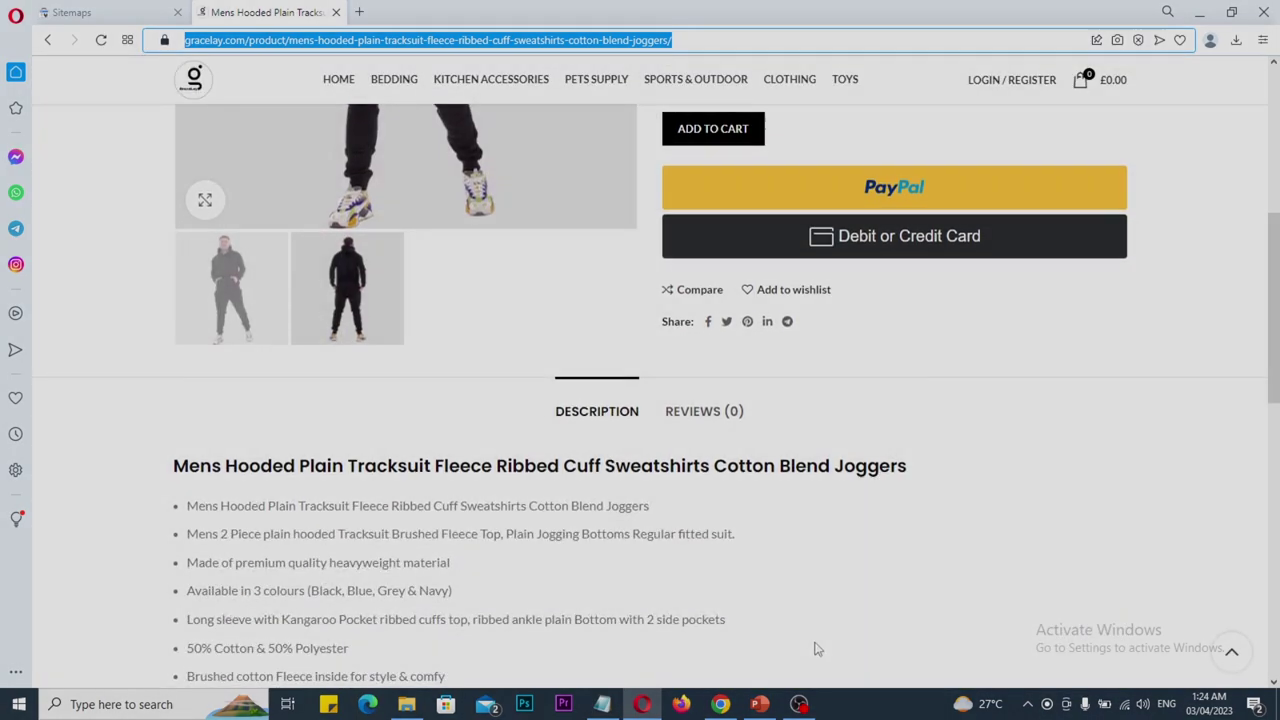